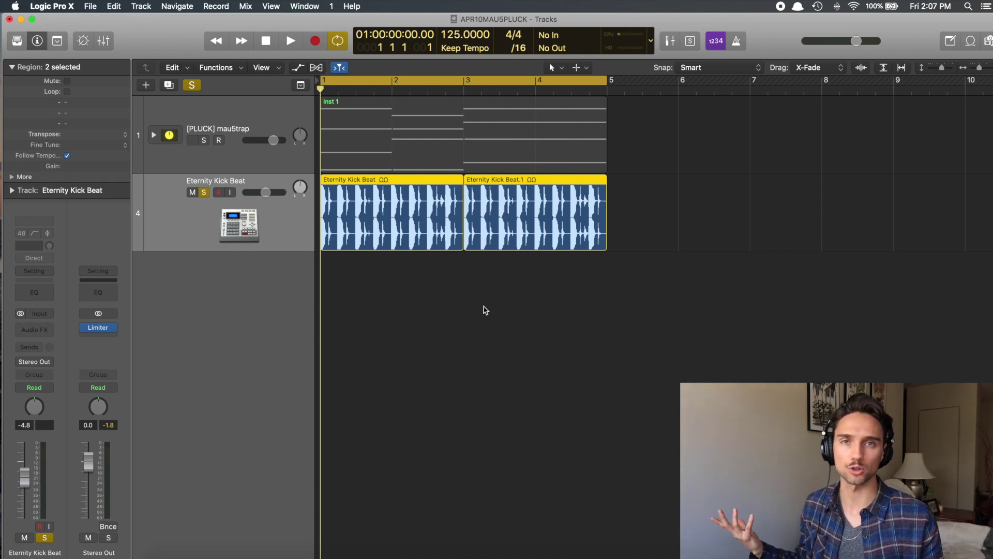
# - Create one new software instrument track with an empty channel strip directly below the [PLUCK] mau5trap track
pyautogui.click(200, 168)
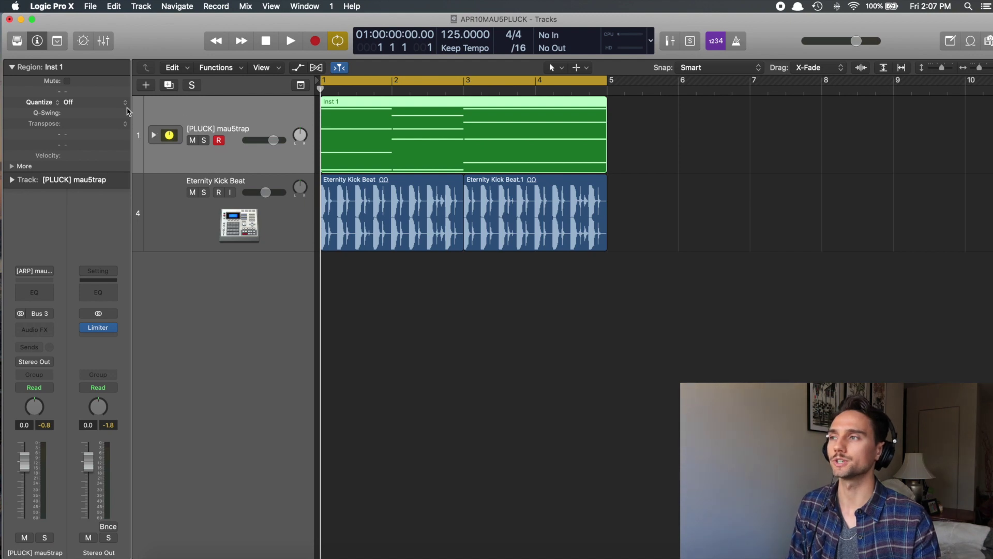
pyautogui.click(146, 86)
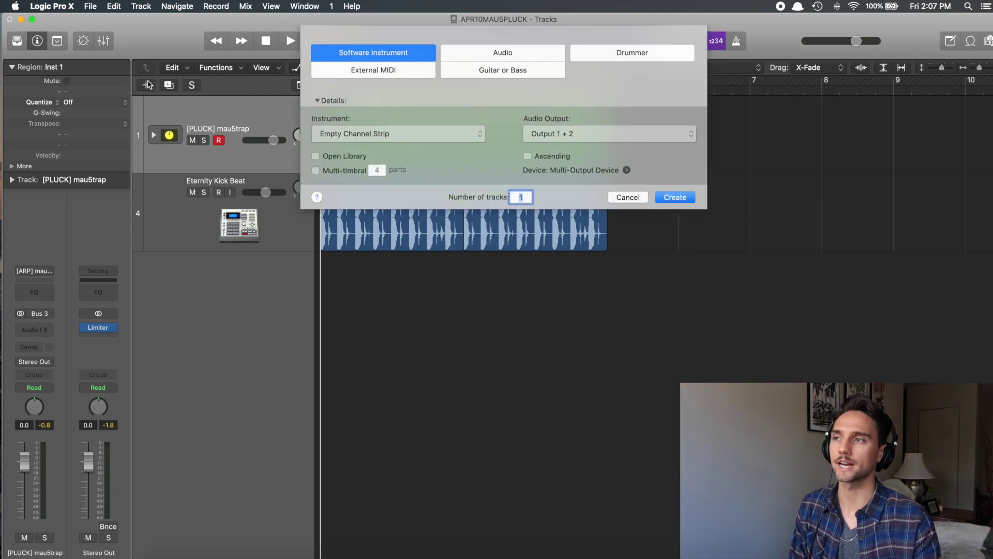
pyautogui.doubleClick(358, 54)
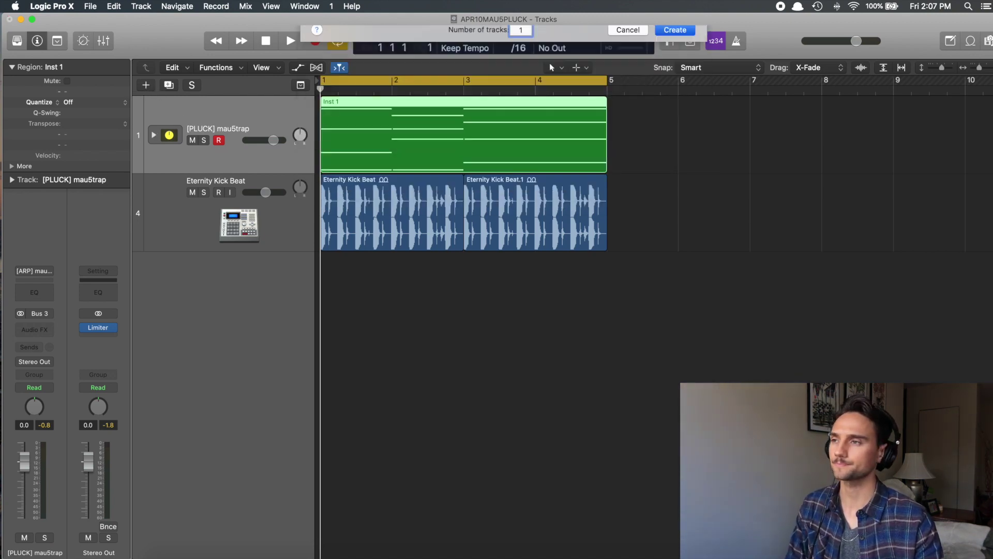
# - Load the Alchemy synthesizer as the instrument on the new Inst 1 track
pyautogui.click(34, 314)
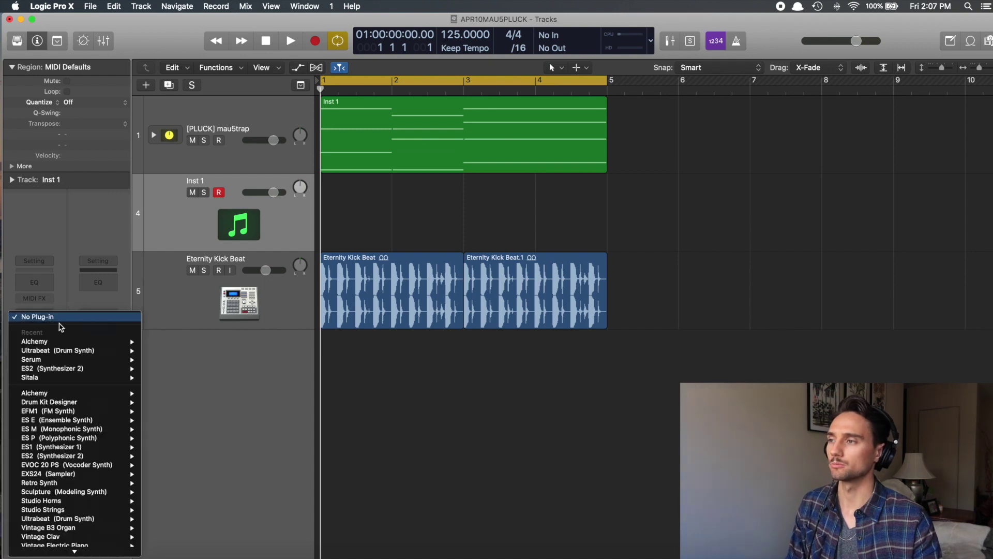
pyautogui.moveTo(126, 342)
pyautogui.click(161, 341)
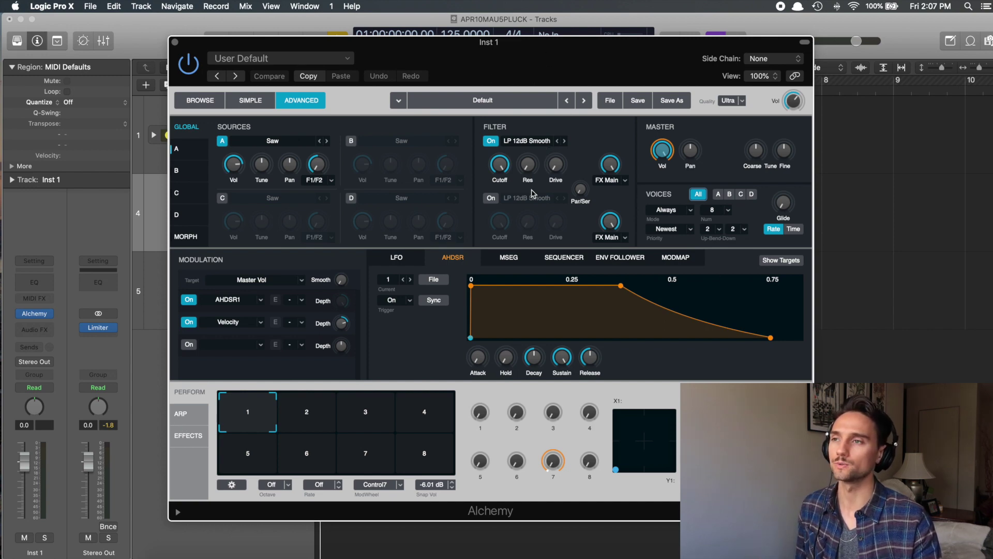
# - Initialize Alchemy to its Default preset and set the sound quality to Ultra
pyautogui.click(610, 100)
pyautogui.click(610, 110)
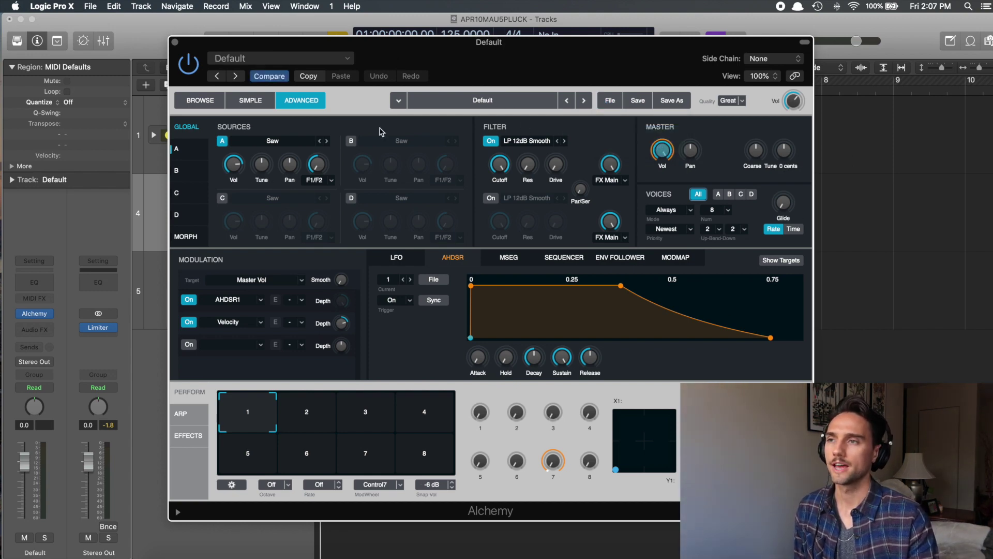
pyautogui.click(730, 102)
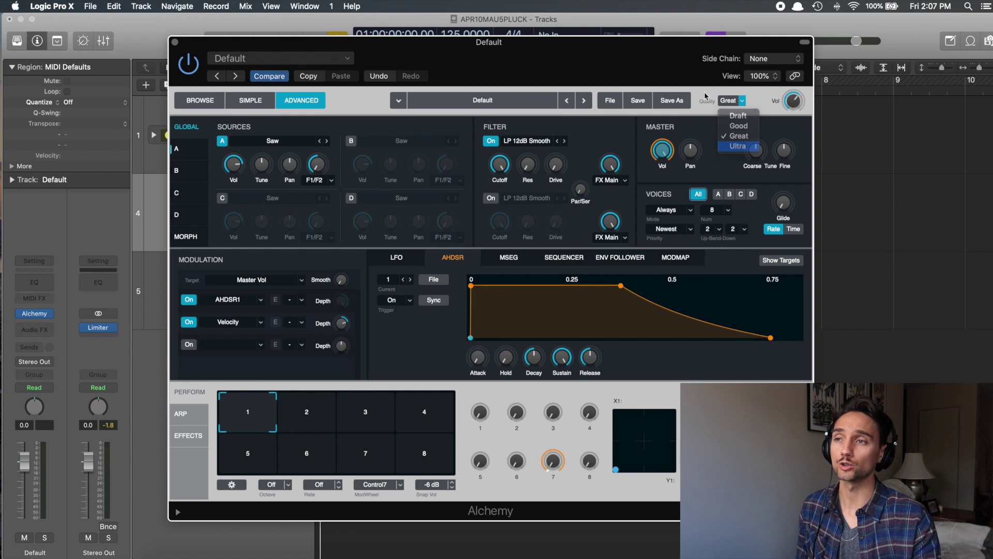
pyautogui.click(737, 145)
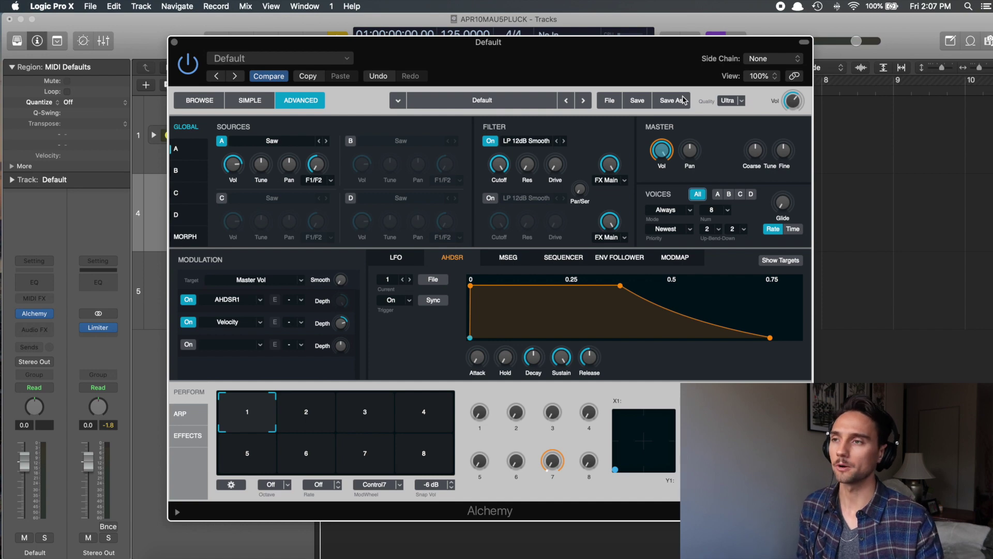
pyautogui.moveTo(499, 73); pyautogui.dragTo(480, 69)
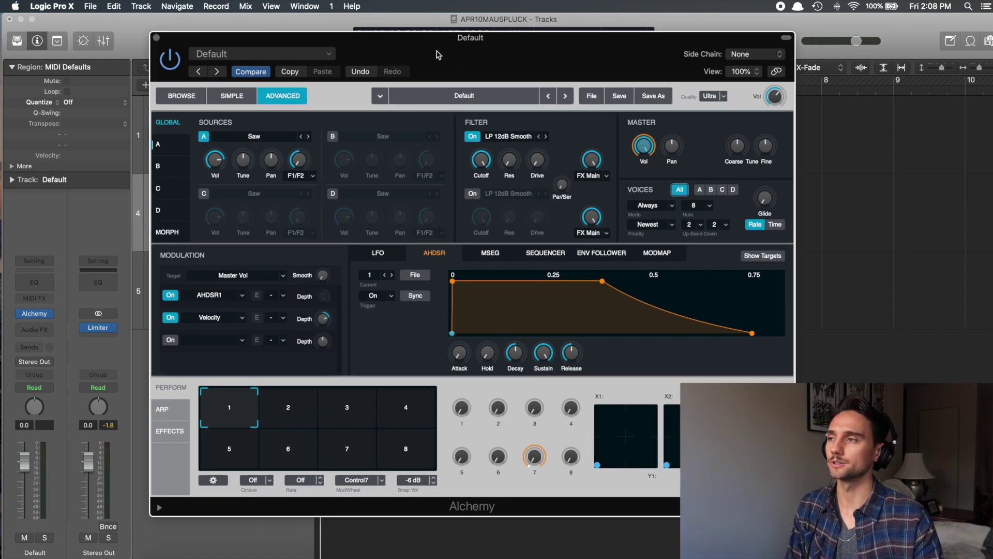
# - Show source A's detailed settings, set its saw oscillator's unison number to 4 and turn the unison detune fully down
pyautogui.click(170, 147)
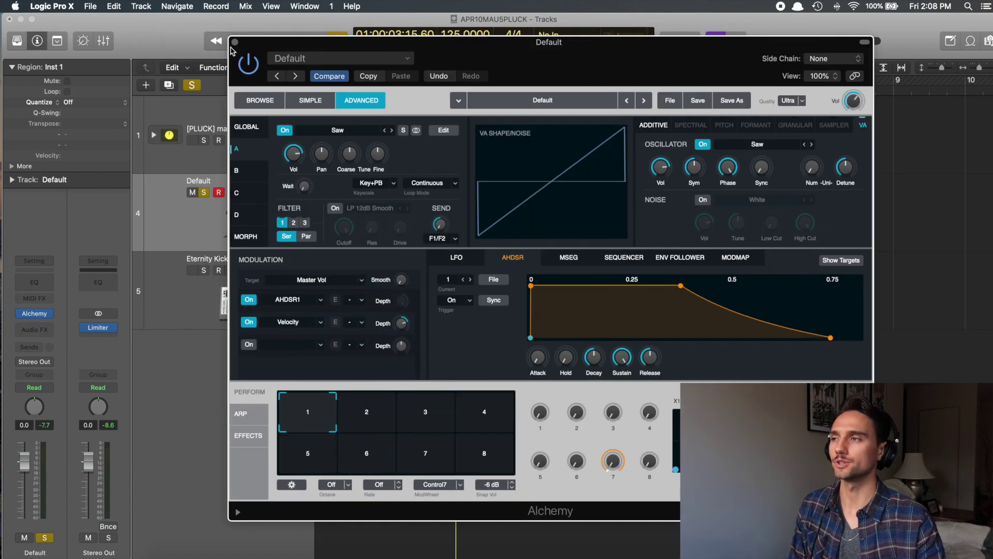
pyautogui.press('v')
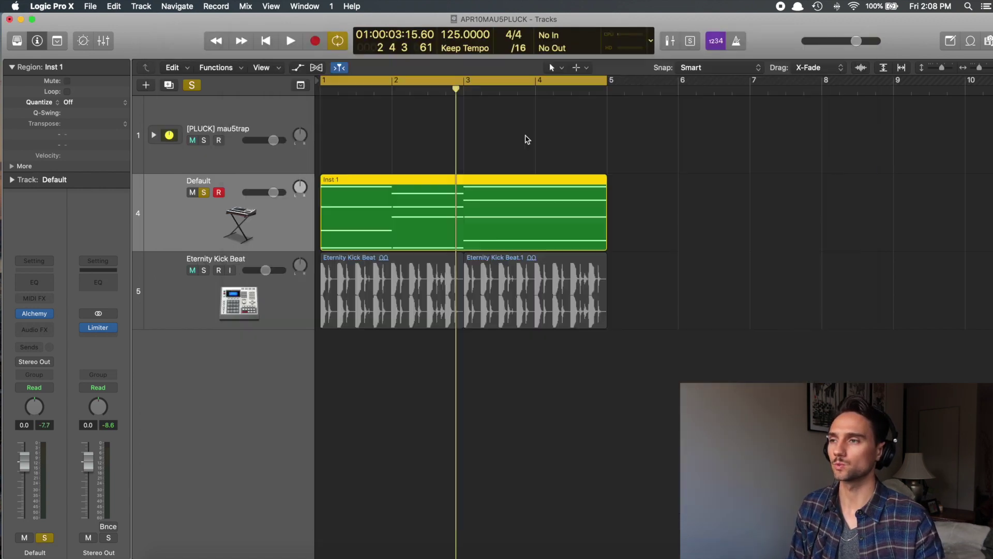
pyautogui.doubleClick(466, 222)
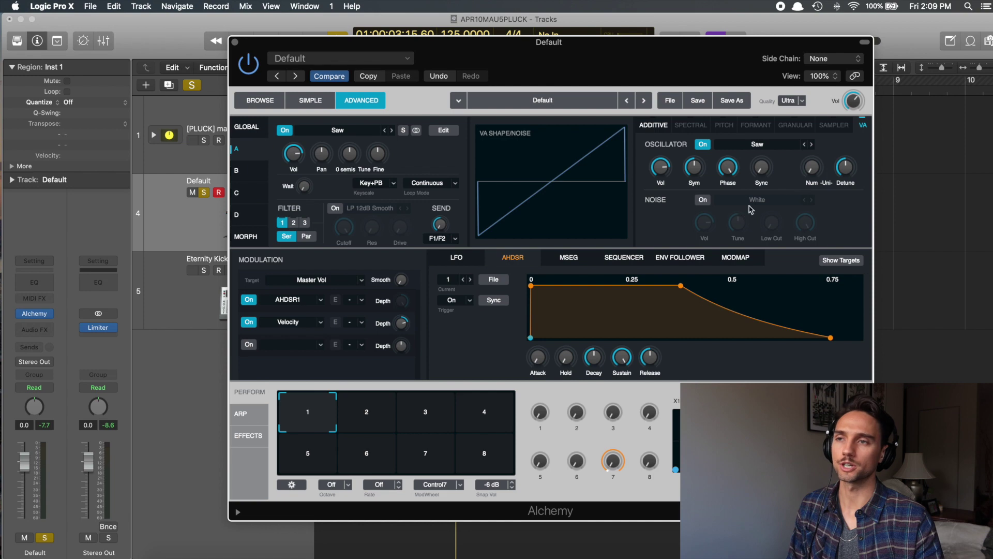
pyautogui.click(817, 170)
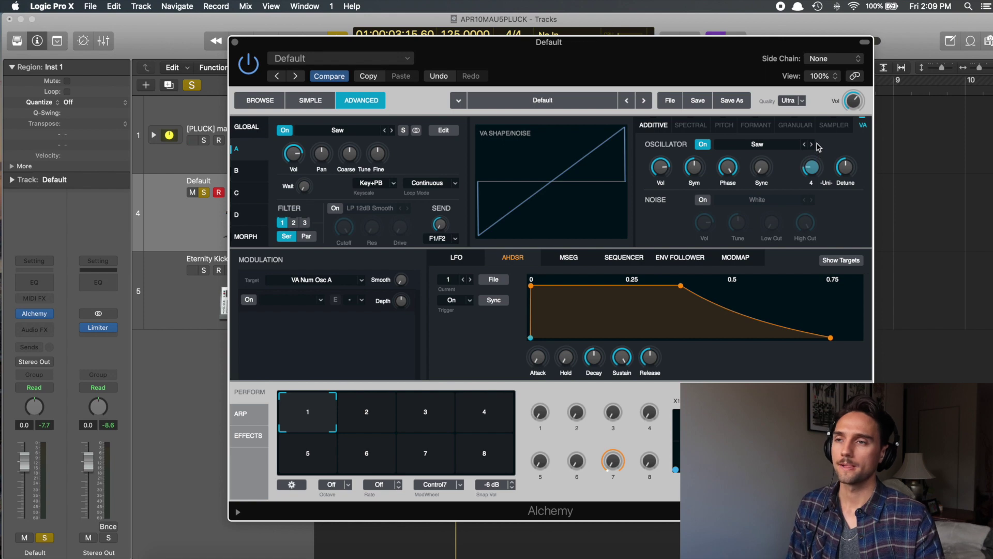
pyautogui.click(845, 167)
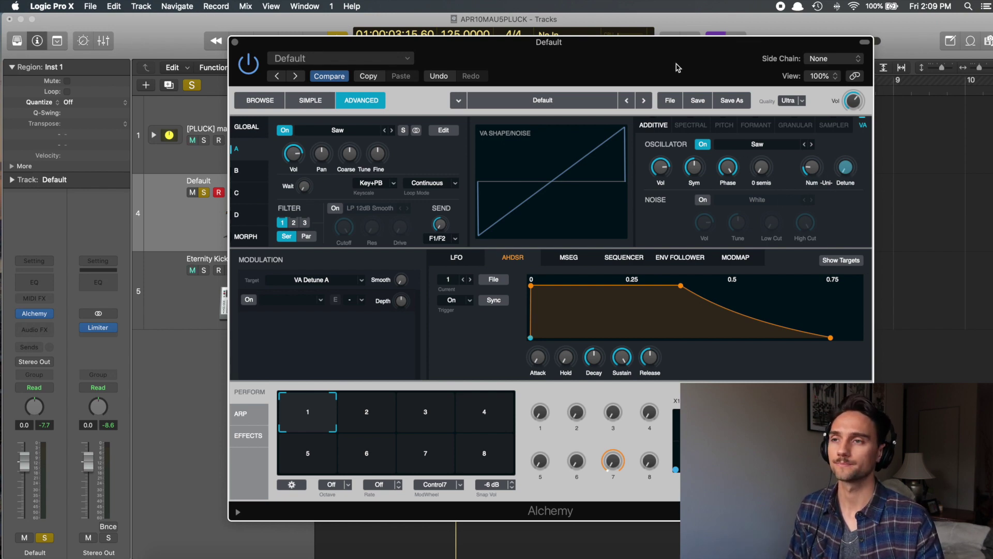
# - Play the loop while comparing one unison voice with several on source A, and raise the unison detune to about 25%
pyautogui.press('space')
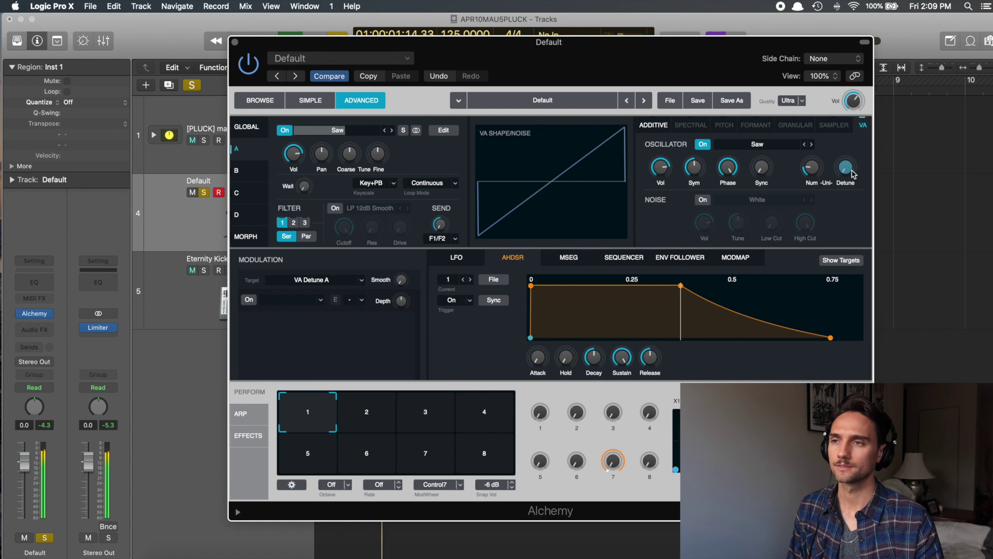
pyautogui.scroll(-3, 815, 172)
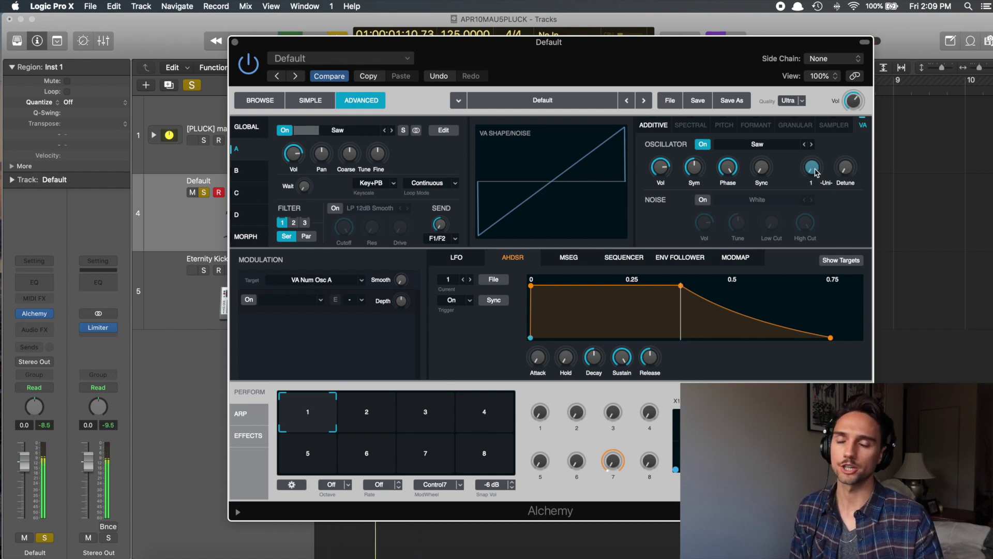
pyautogui.moveTo(816, 173); pyautogui.dragTo(815, 145)
pyautogui.moveTo(848, 169)
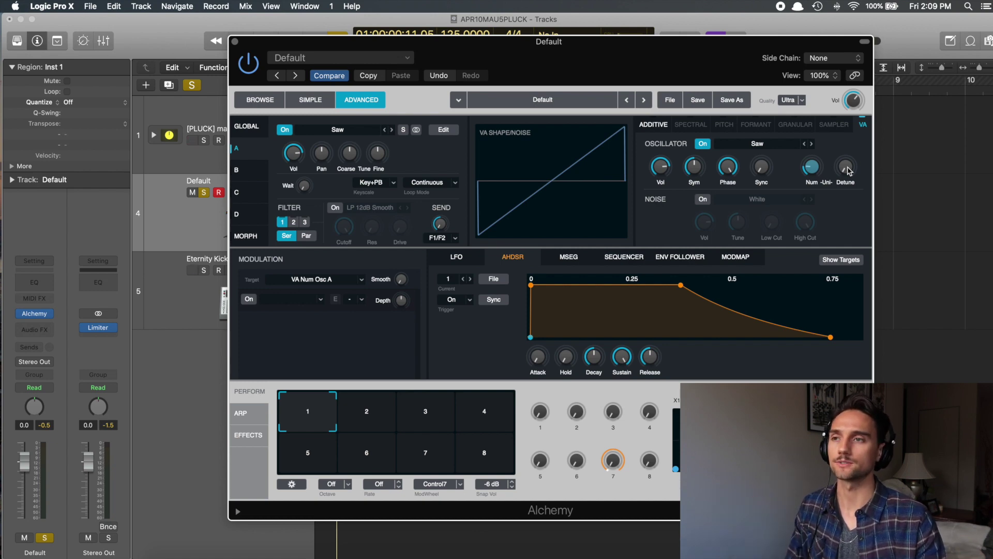
pyautogui.moveTo(849, 172)
pyautogui.mouseDown()
pyautogui.moveTo(846, 126)
pyautogui.moveTo(847, 171)
pyautogui.mouseUp()
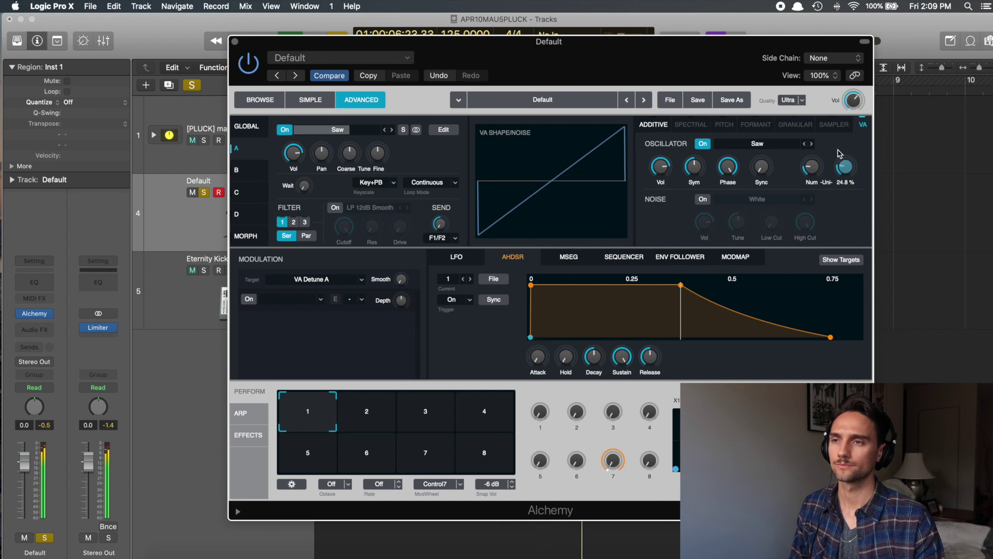
pyautogui.moveTo(847, 170); pyautogui.dragTo(848, 172)
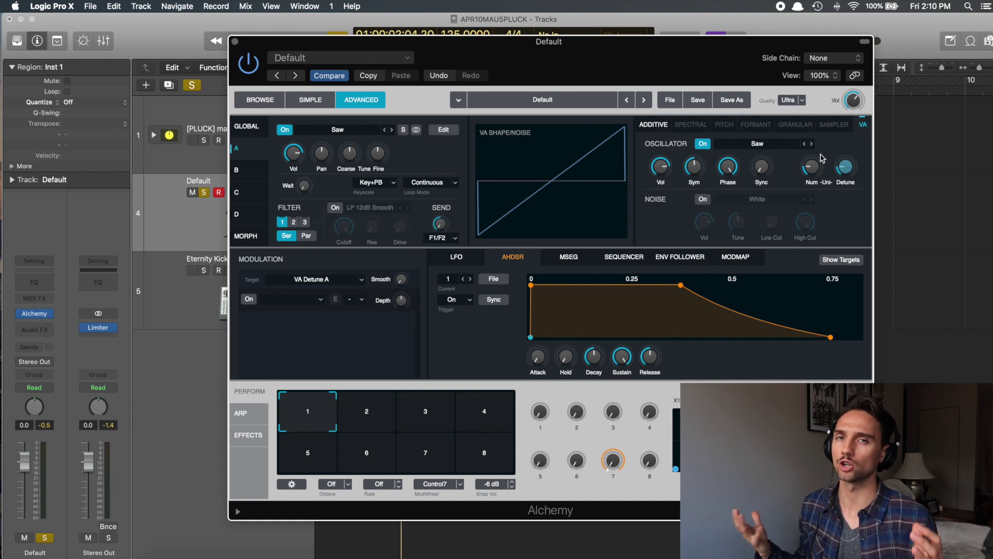
pyautogui.moveTo(853, 178)
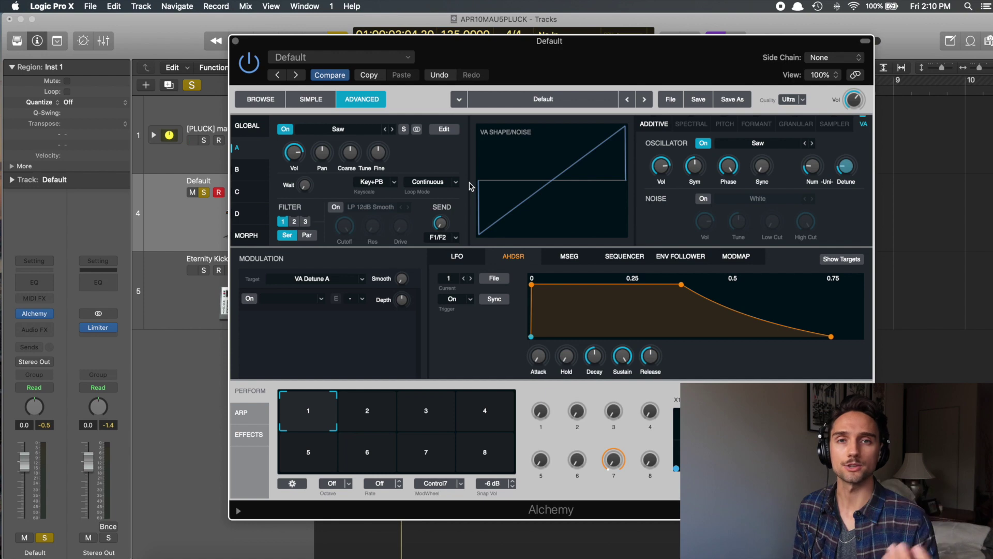
pyautogui.moveTo(536, 71); pyautogui.dragTo(536, 70)
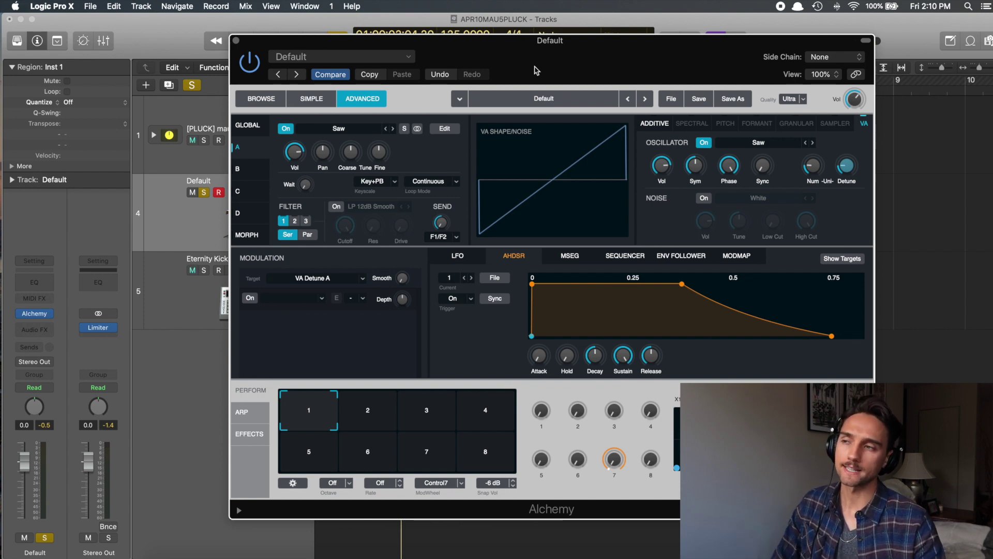
pyautogui.moveTo(536, 71); pyautogui.dragTo(537, 70)
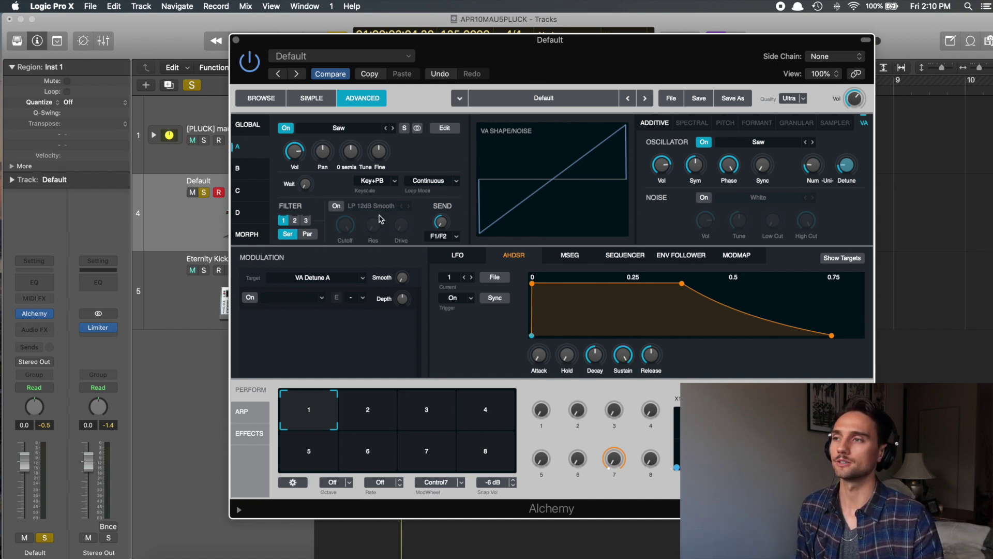
# - Enable filter 1 on source A and change its type to LP 12dB Rich (LP2 MG)
pyautogui.click(337, 207)
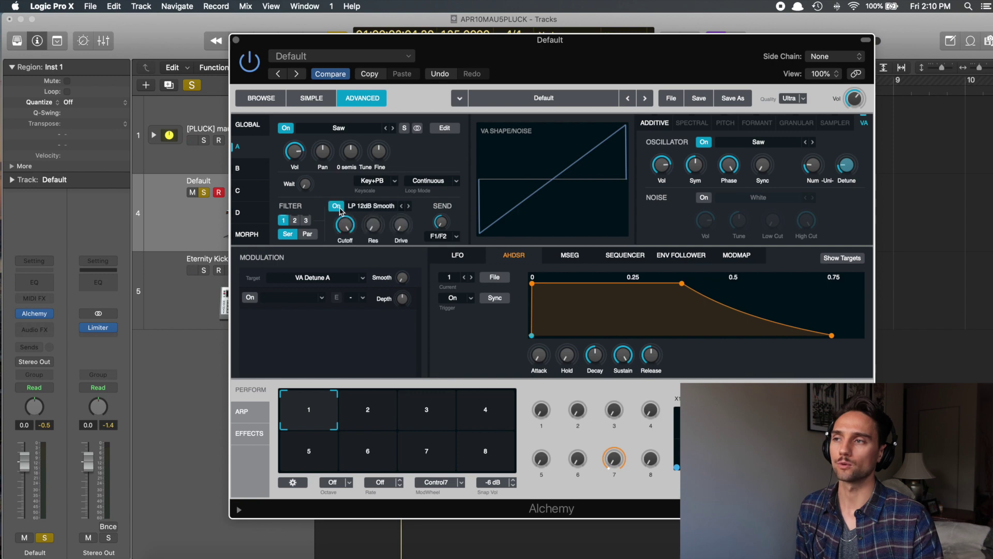
pyautogui.click(384, 208)
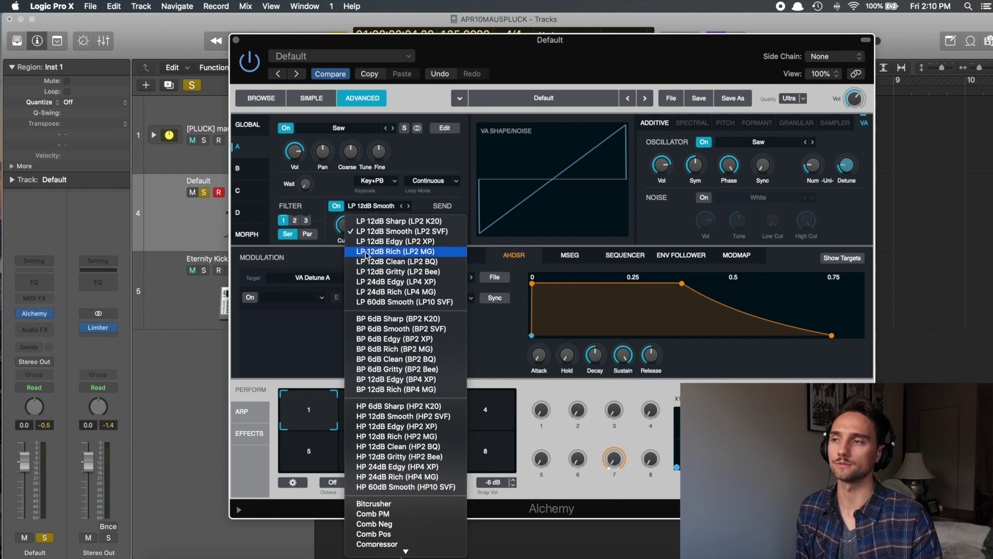
pyautogui.click(395, 252)
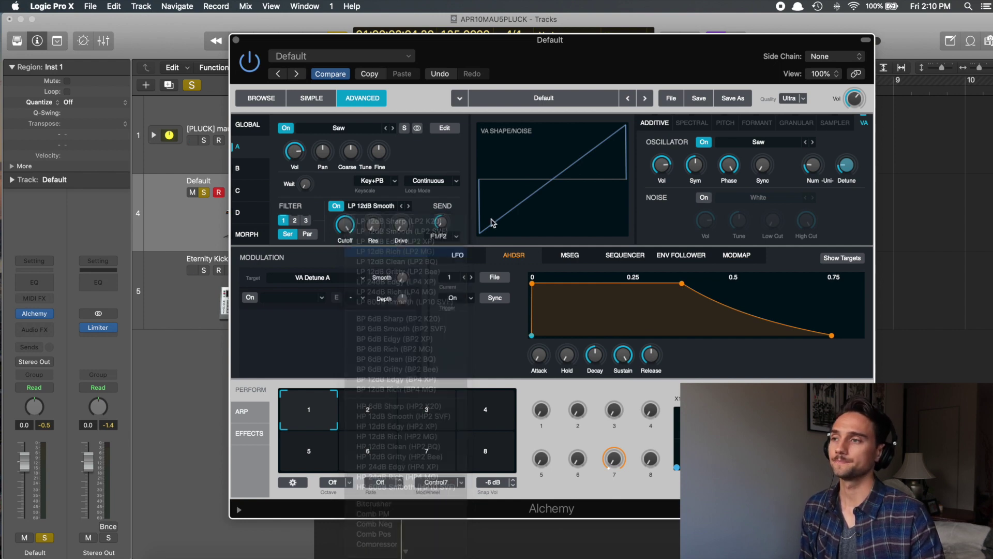
# - Audition the loop while sweeping source A's filter 1 cutoff, and set the cutoff to 441 Hz
pyautogui.click(349, 230)
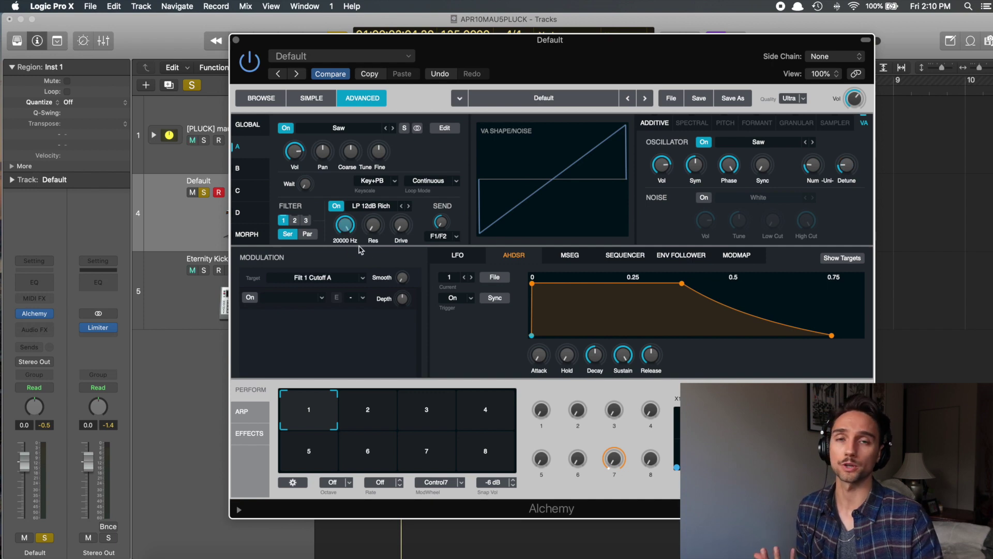
pyautogui.moveTo(349, 229)
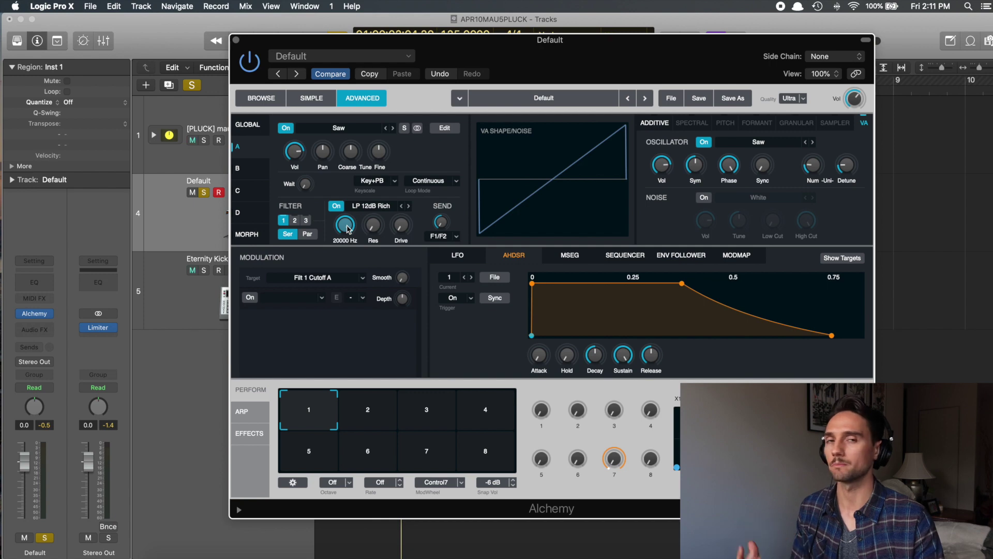
pyautogui.press('space')
pyautogui.moveTo(349, 229); pyautogui.dragTo(362, 253)
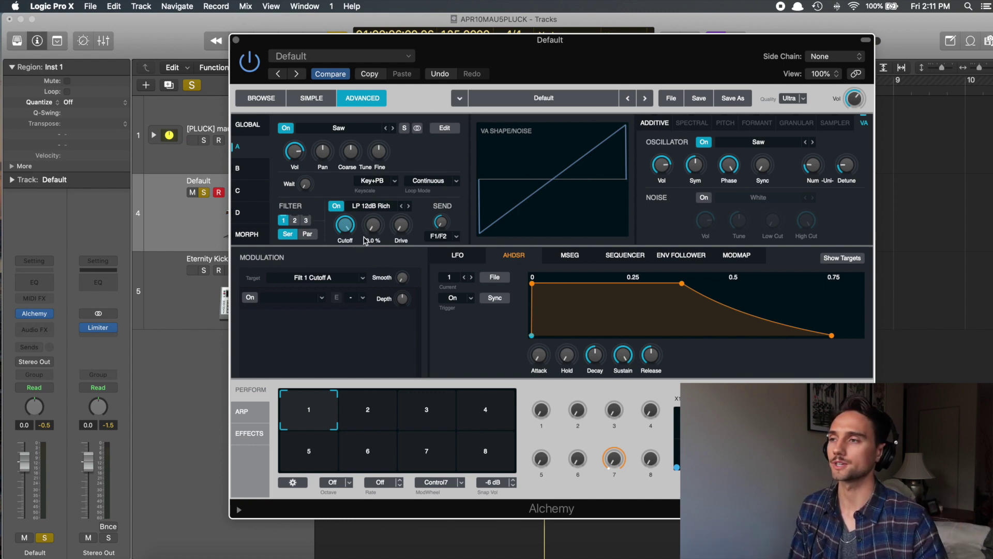
pyautogui.press('space')
pyautogui.moveTo(351, 240)
pyautogui.moveTo(352, 239)
pyautogui.mouseDown()
pyautogui.moveTo(346, 258)
pyautogui.moveTo(345, 233)
pyautogui.mouseUp()
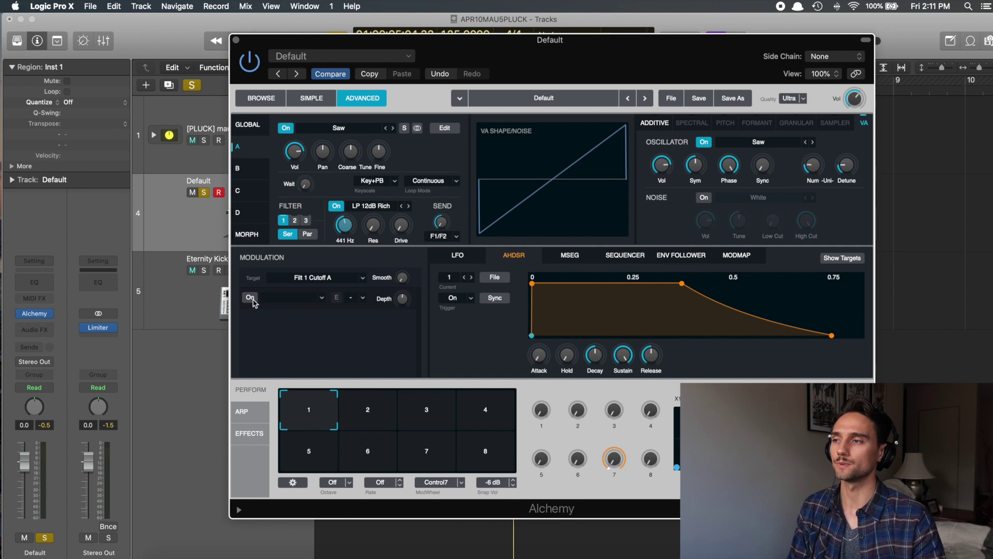
# - Enable a modulation slot for source A's filter 1 cutoff and assign LFO1 (Sine) to it
pyautogui.click(250, 297)
pyautogui.click(322, 297)
pyautogui.moveTo(331, 316)
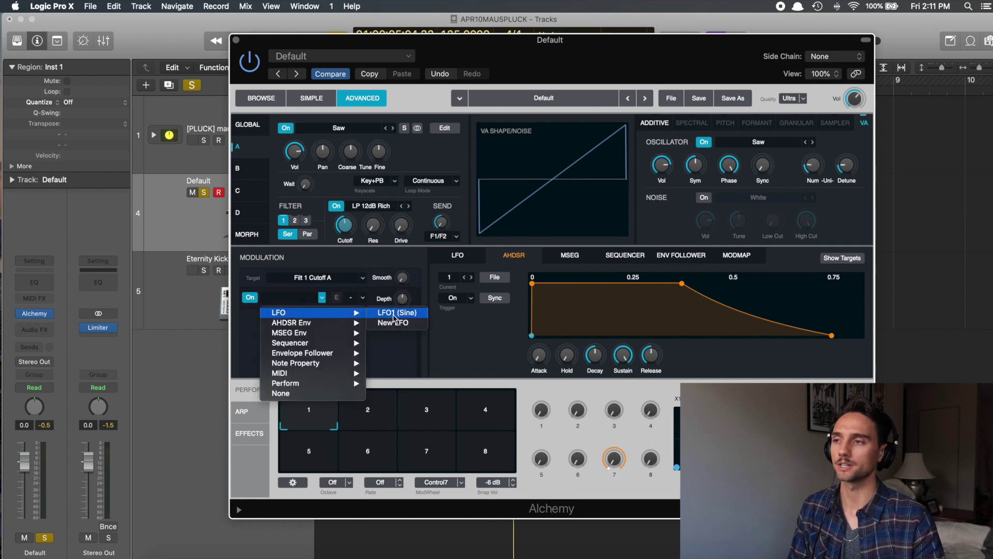
pyautogui.click(397, 315)
pyautogui.click(402, 321)
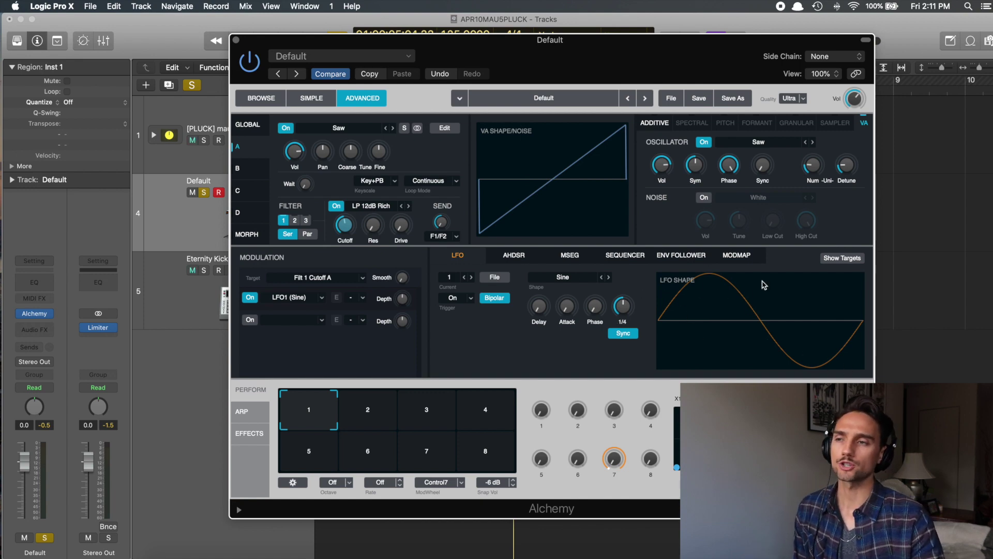
# - Change LFO1's shape to the basic Ramp Down waveform
pyautogui.click(595, 279)
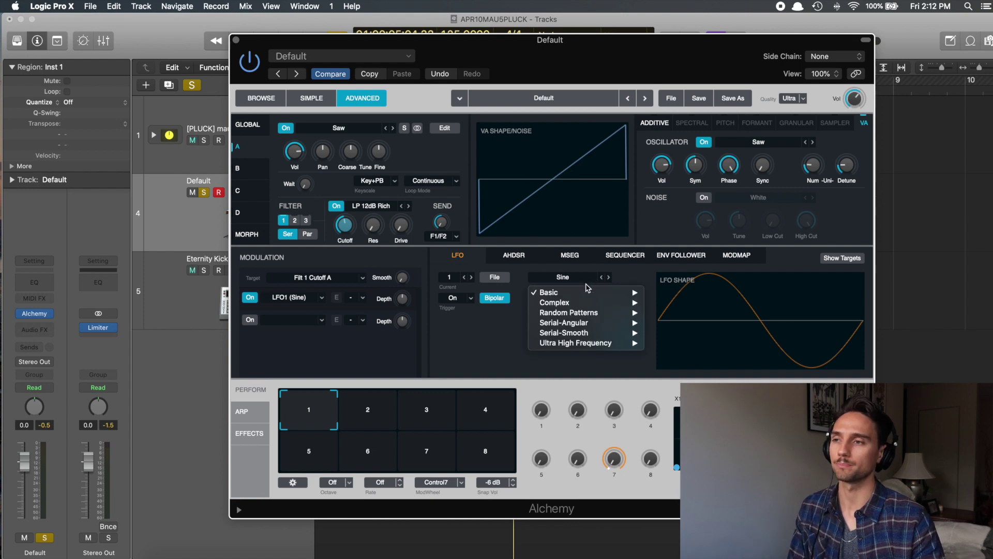
pyautogui.click(577, 279)
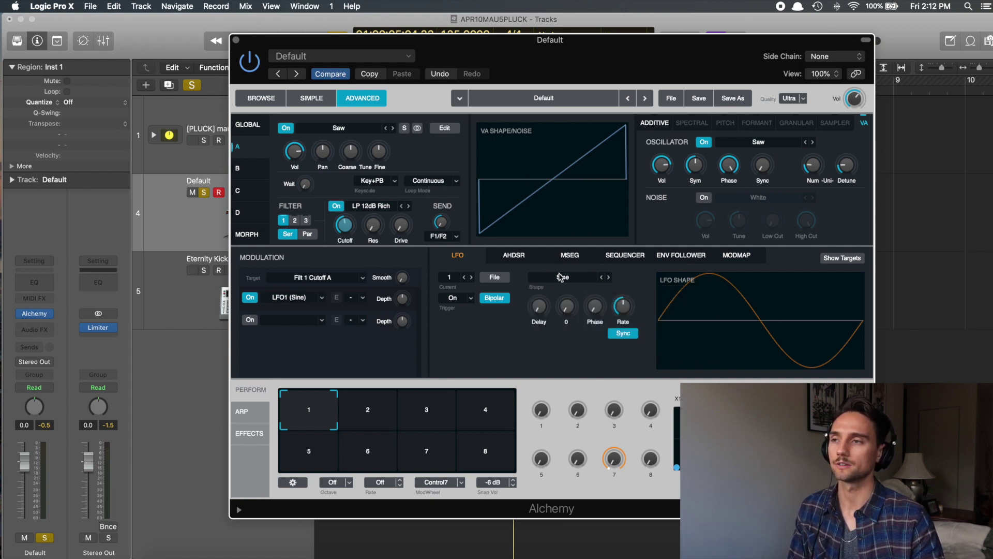
pyautogui.click(560, 278)
pyautogui.moveTo(558, 291)
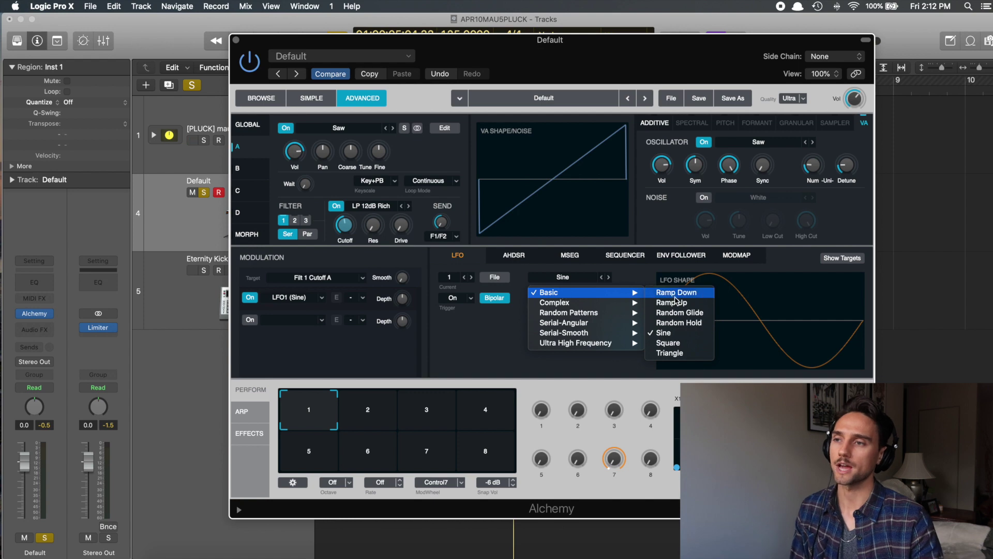
pyautogui.click(676, 293)
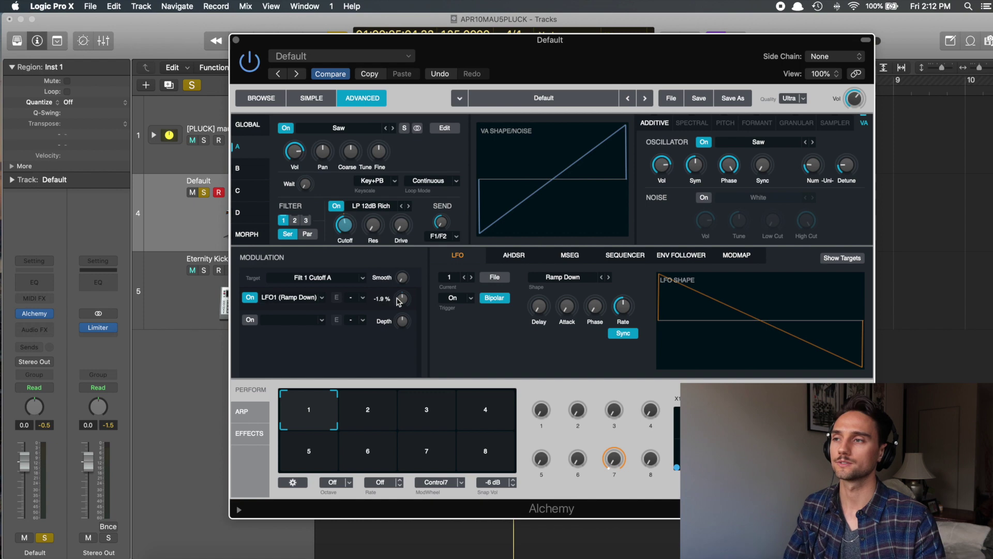
# - Set LFO1's modulation depth on source A's filter 1 cutoff to about 41% and turn off the LFO's bipolar mode
pyautogui.moveTo(404, 304)
pyautogui.moveTo(405, 299)
pyautogui.mouseDown()
pyautogui.moveTo(407, 284)
pyautogui.moveTo(412, 304)
pyautogui.mouseUp()
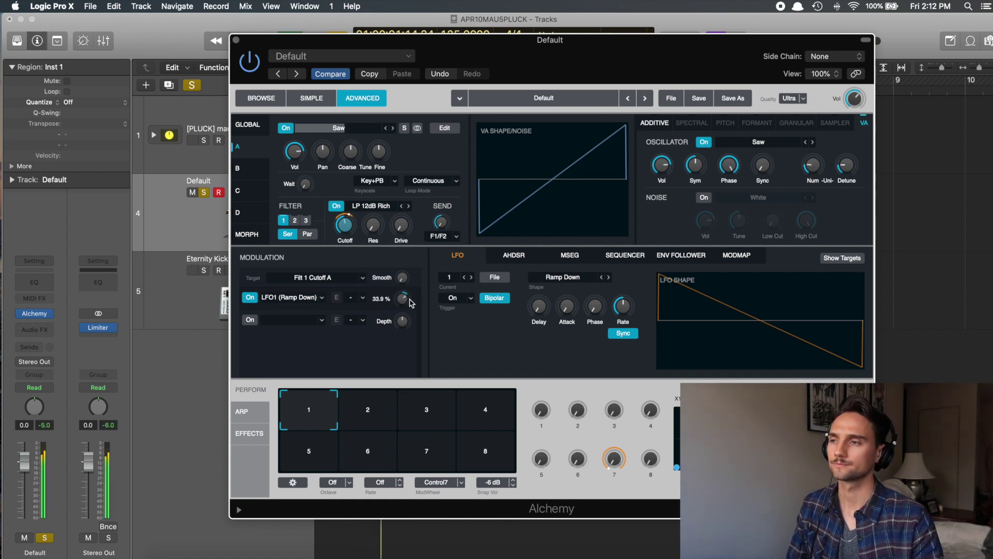
pyautogui.moveTo(411, 304); pyautogui.dragTo(408, 302)
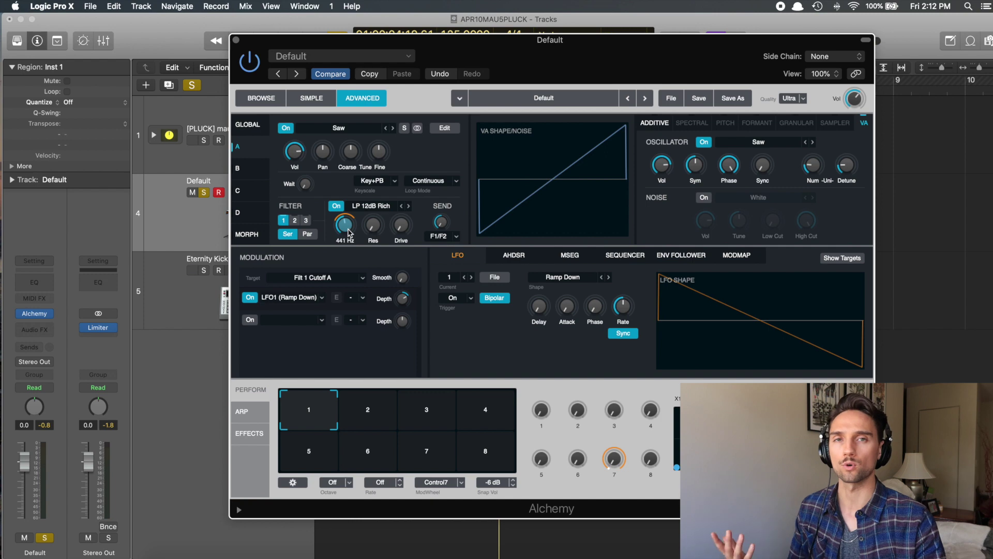
pyautogui.click(497, 299)
pyautogui.moveTo(349, 223)
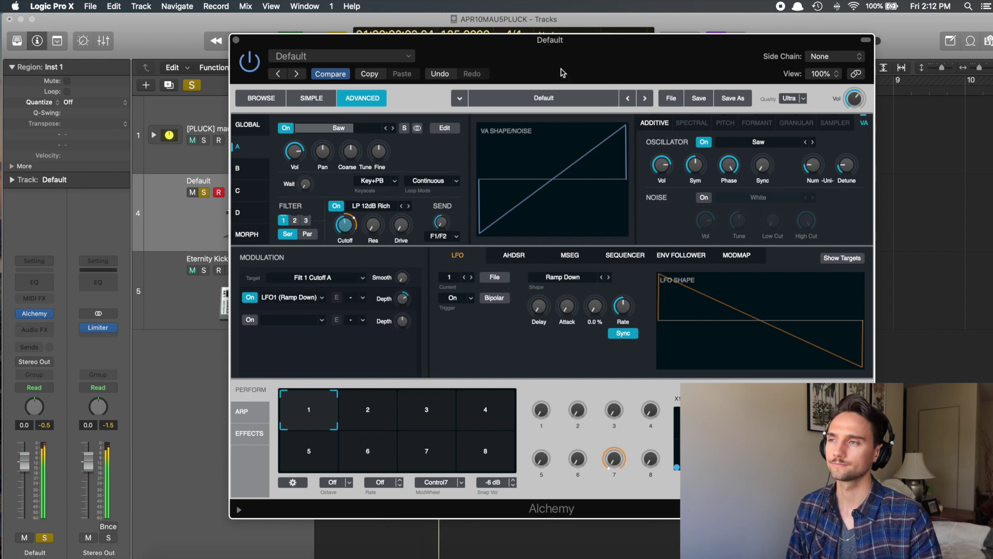
# - Raise LFO1's synced rate slightly and audition the loop
pyautogui.moveTo(561, 72); pyautogui.dragTo(553, 76)
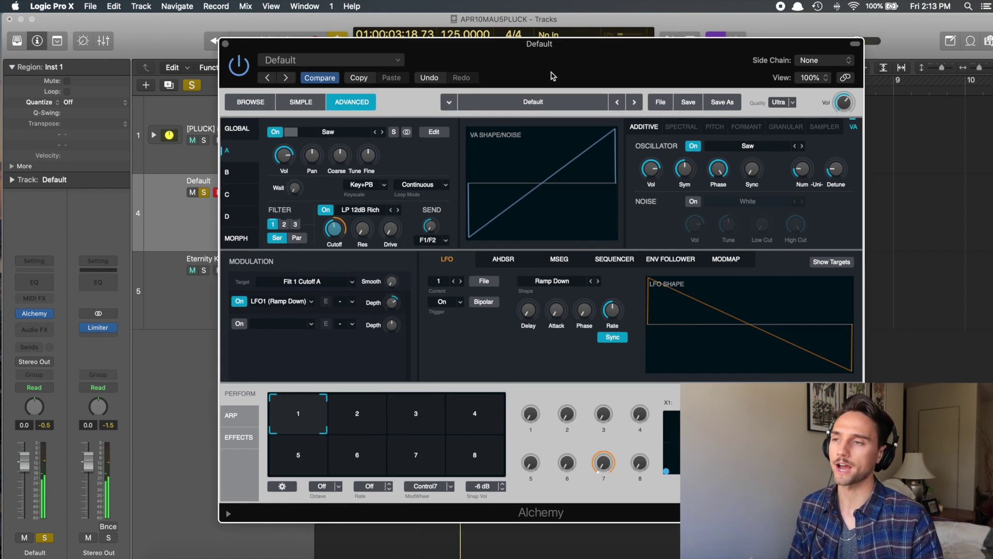
pyautogui.moveTo(612, 314); pyautogui.dragTo(612, 305)
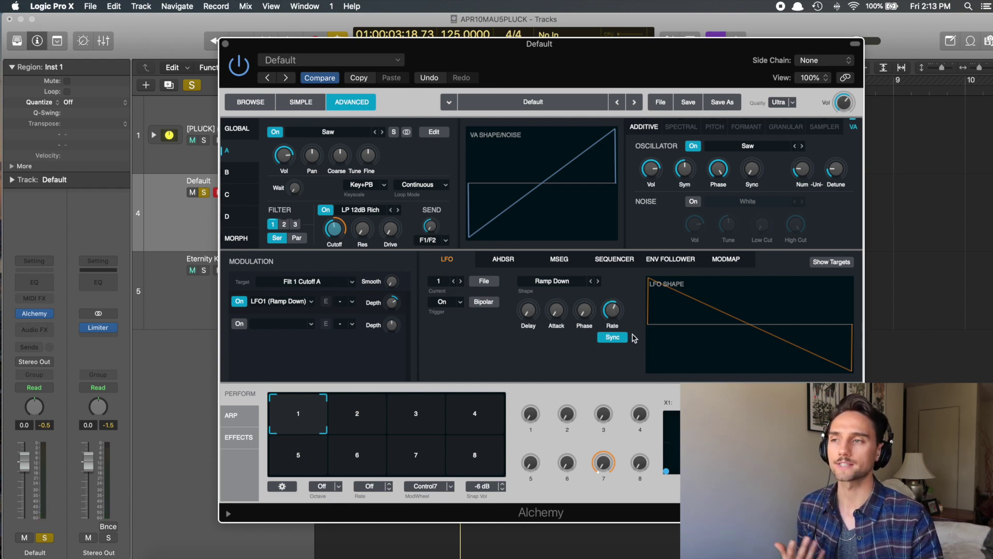
pyautogui.moveTo(548, 49); pyautogui.dragTo(543, 60)
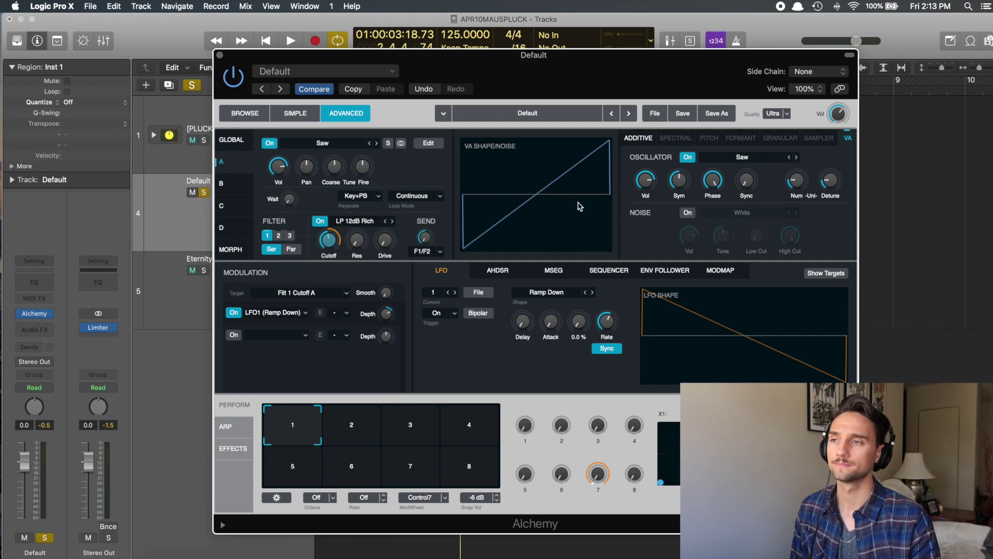
pyautogui.press('space')
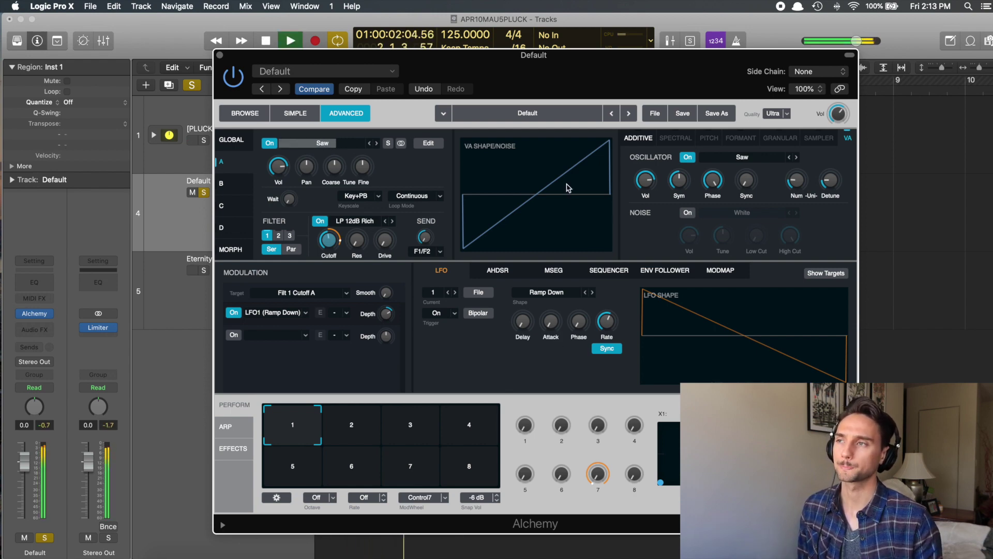
pyautogui.press('space')
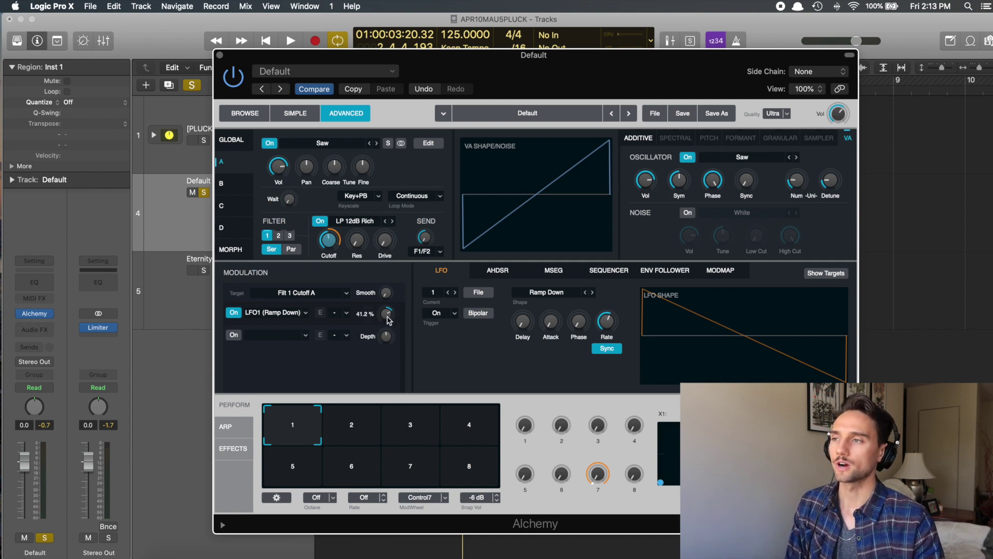
# - While auditioning the loop, lower source A's filter 1 cutoff to about 230 Hz and LFO1's modulation depth to 27.5%
pyautogui.moveTo(336, 248)
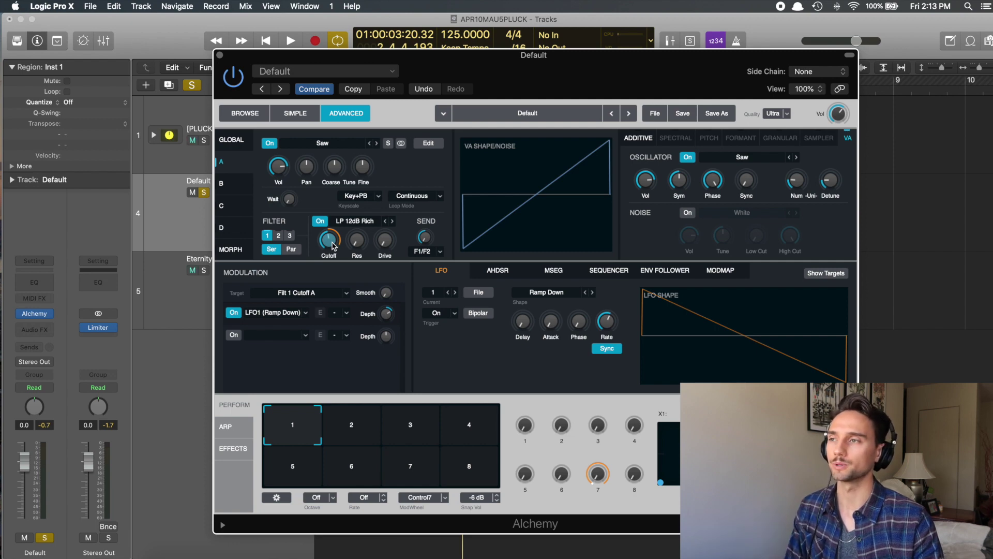
pyautogui.press('space')
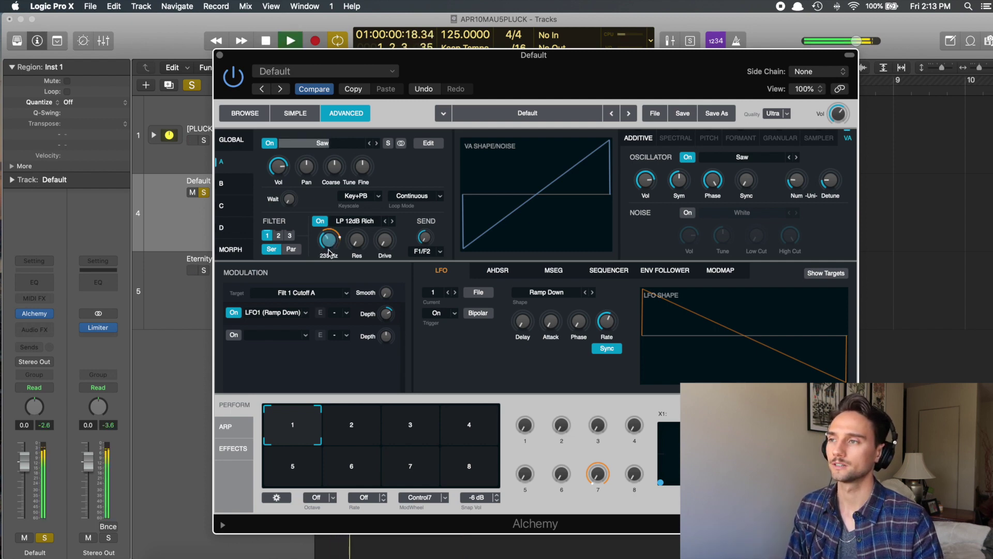
pyautogui.moveTo(389, 324)
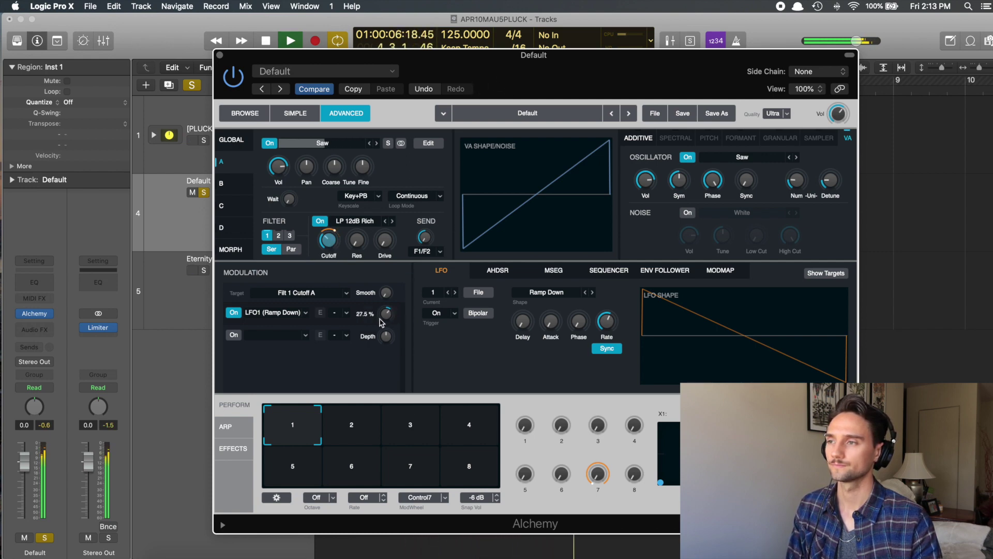
pyautogui.press('space')
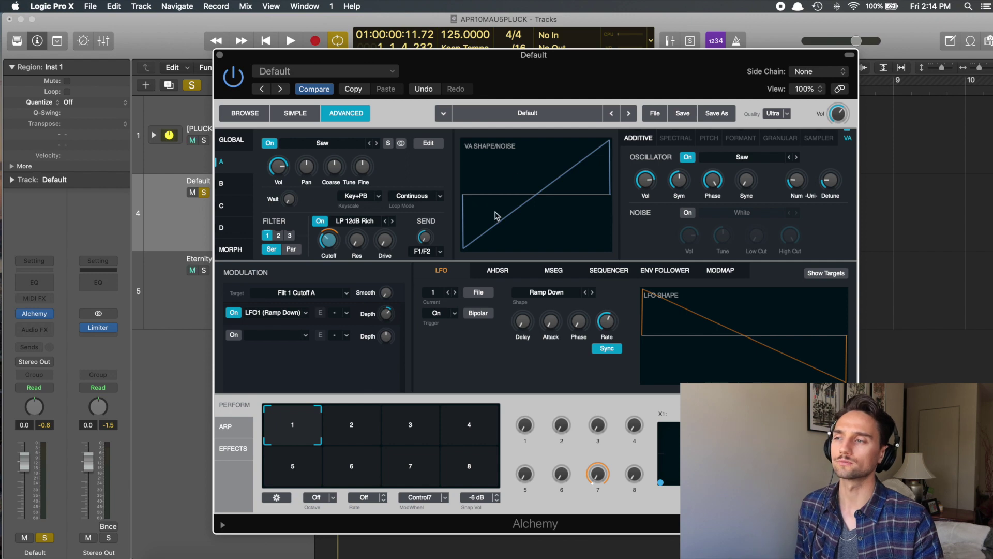
pyautogui.click(237, 451)
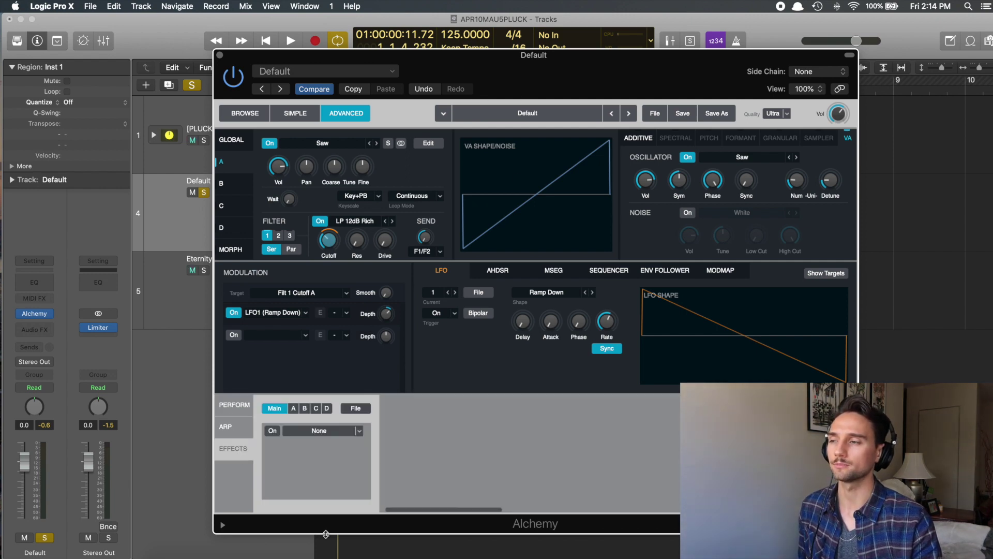
pyautogui.click(233, 408)
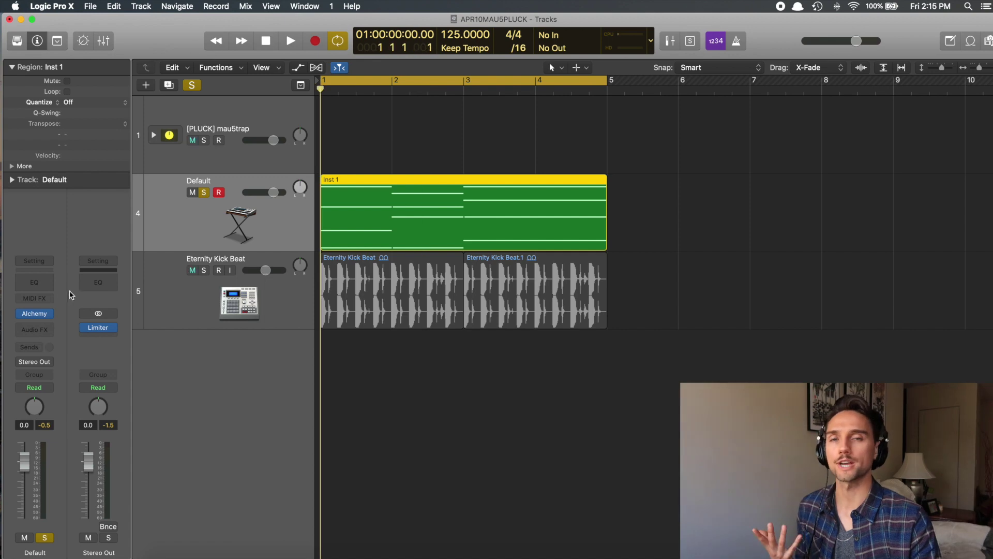
# - Add a send to Bus 1 on the Default track's channel strip and turn up its send level
pyautogui.click(38, 349)
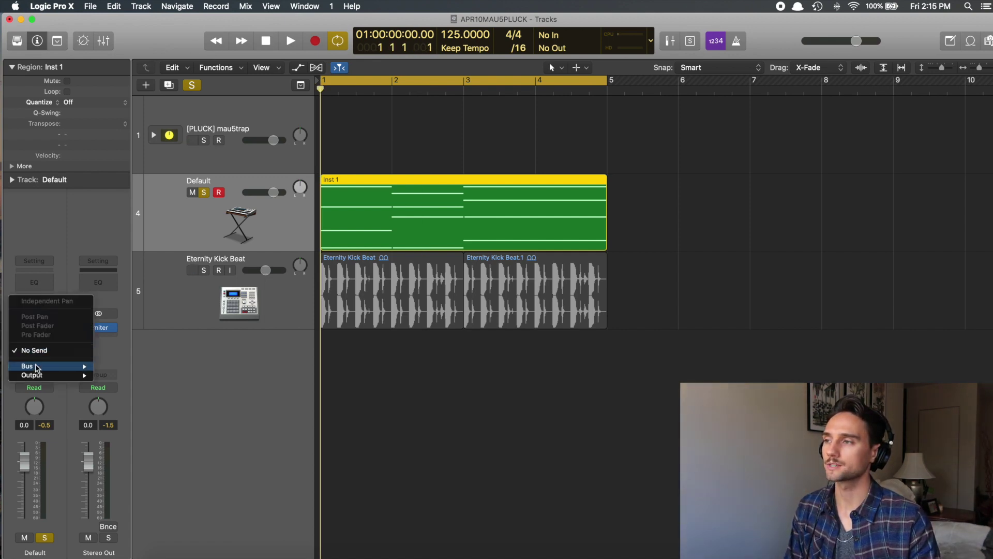
pyautogui.moveTo(39, 366)
pyautogui.click(168, 214)
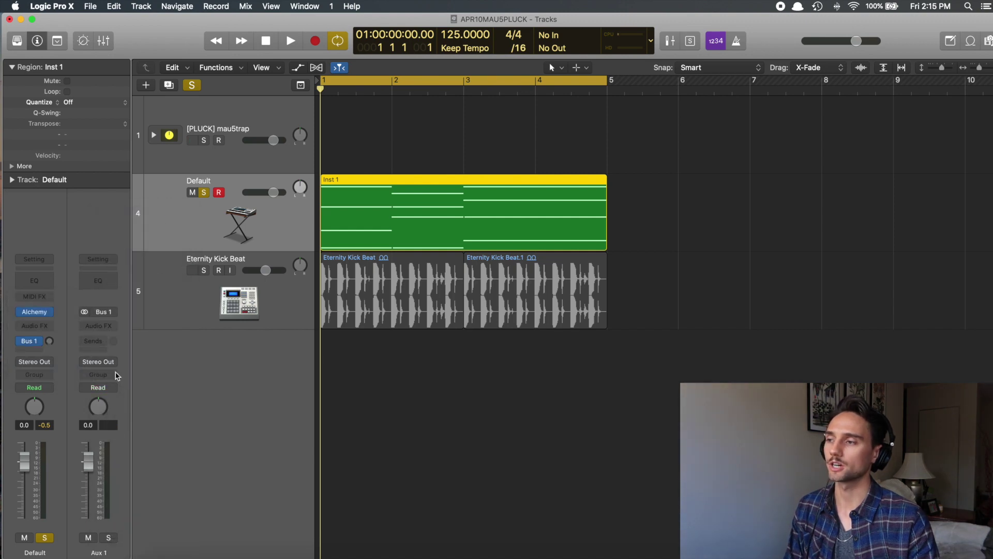
pyautogui.click(50, 341)
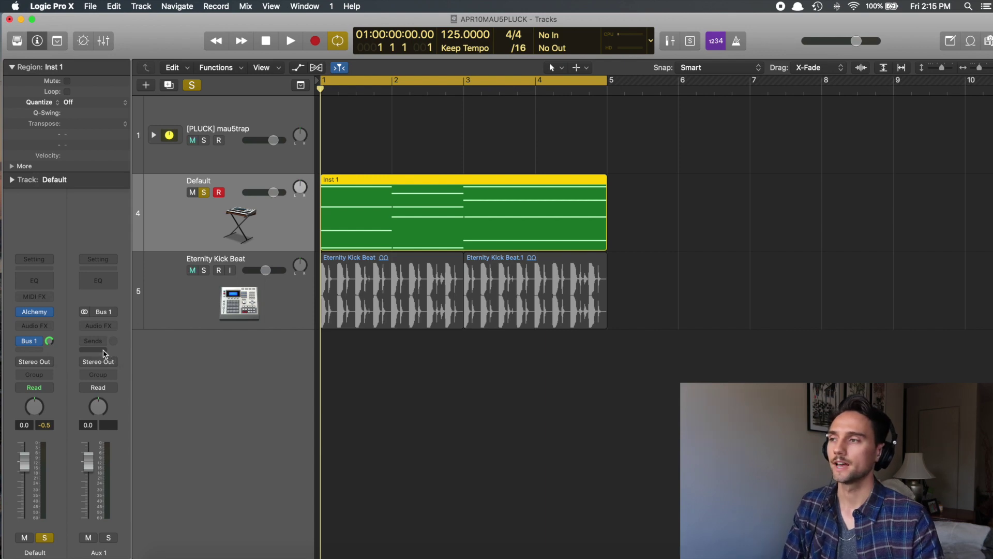
# - Insert a stereo Space Designer reverb on the Aux 1 channel
pyautogui.click(98, 326)
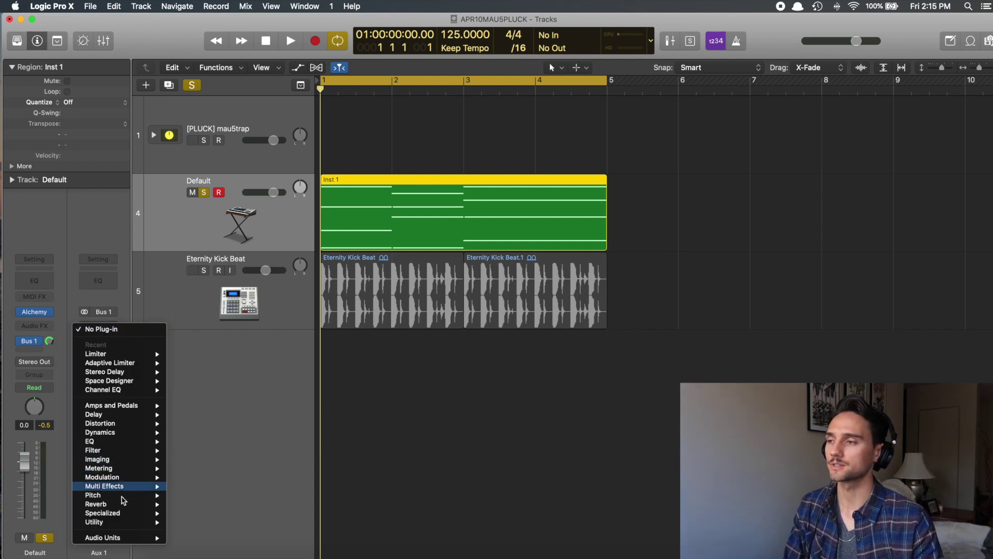
pyautogui.moveTo(133, 506)
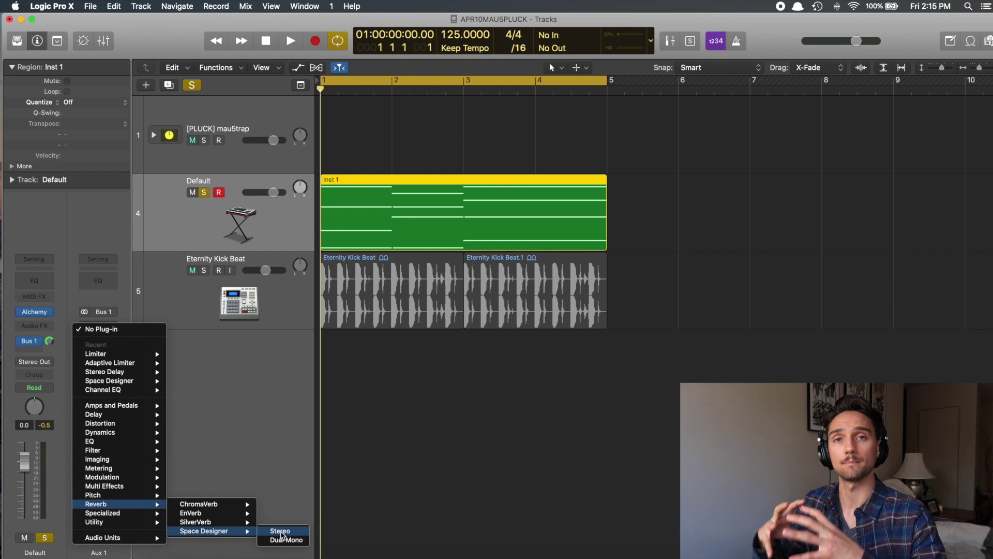
pyautogui.click(279, 532)
# - Load the 0.7s Vocal Ambience preset from the Small Spaces plate reverbs in Space Designer
pyautogui.click(157, 49)
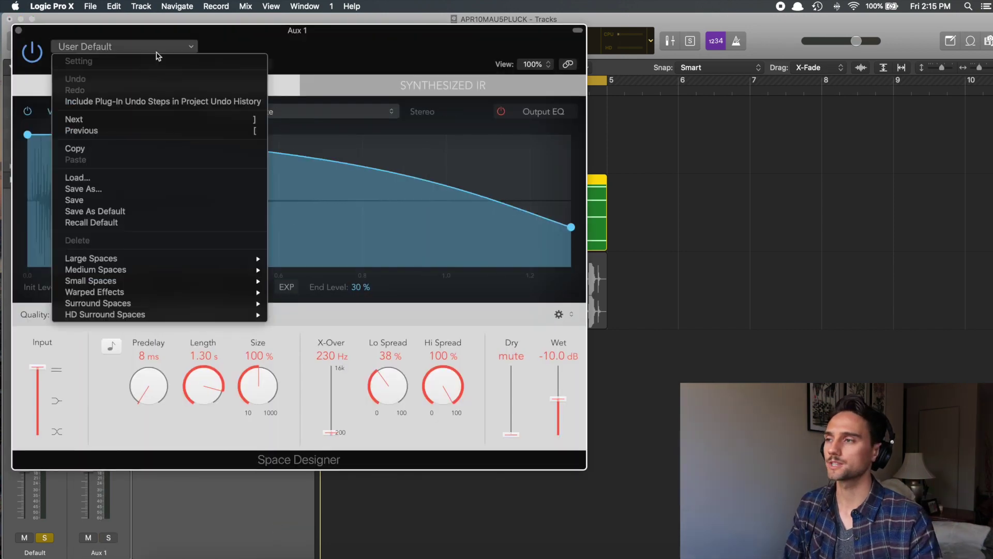
pyautogui.moveTo(223, 282)
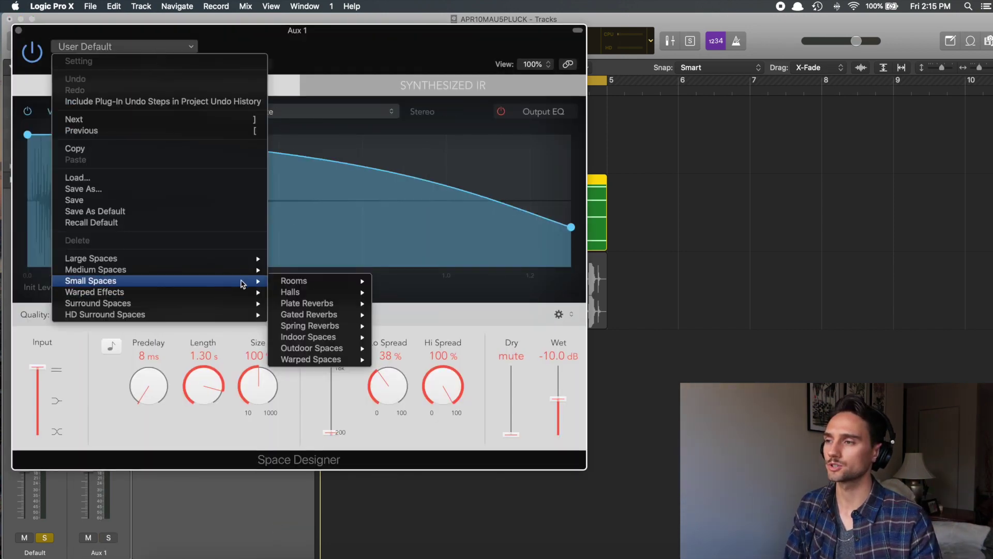
pyautogui.moveTo(336, 305)
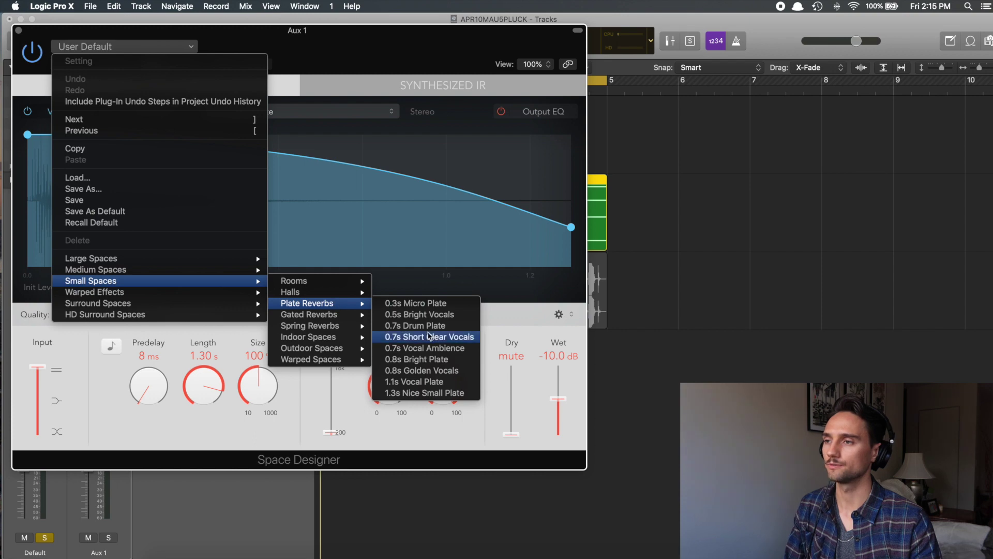
pyautogui.click(429, 348)
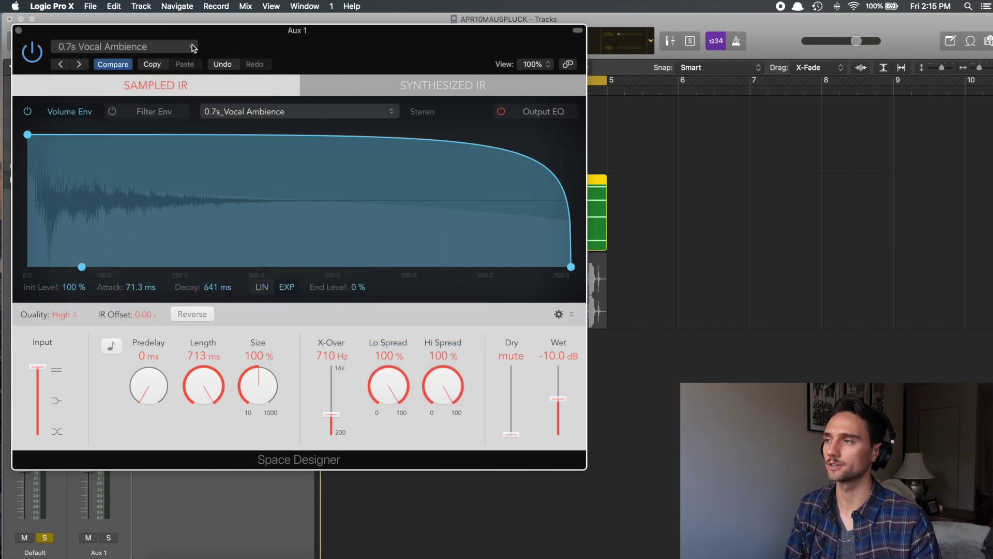
pyautogui.click(196, 47)
pyautogui.moveTo(162, 289)
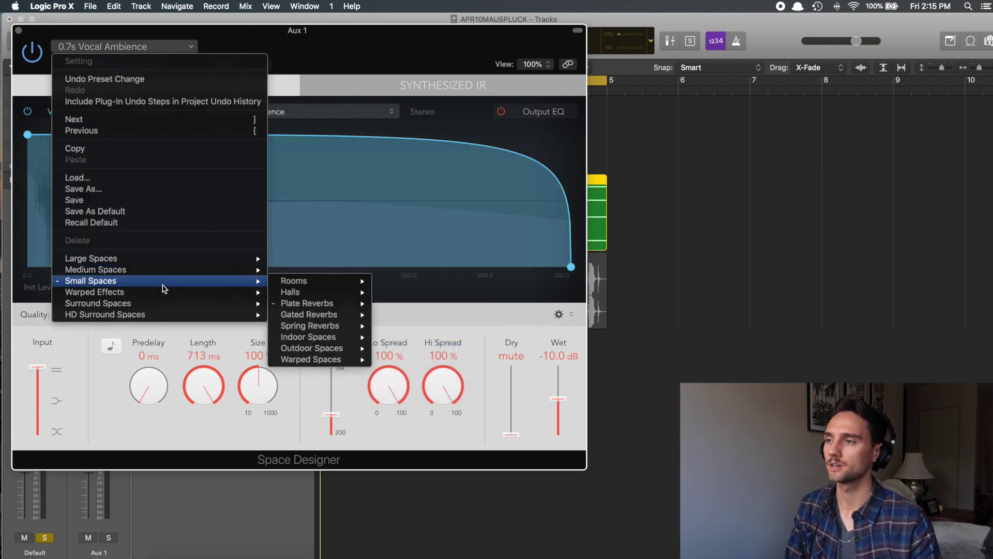
pyautogui.moveTo(317, 305)
pyautogui.click(472, 348)
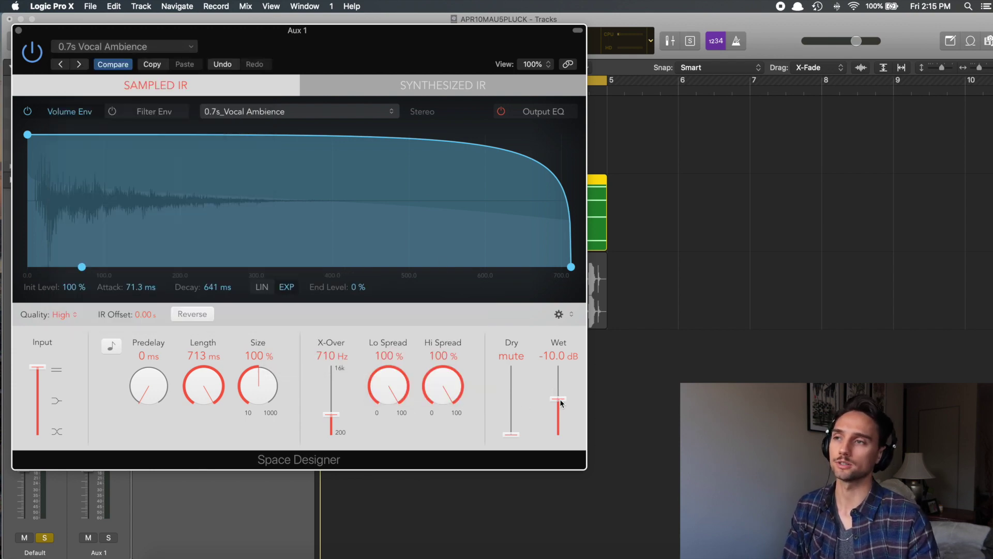
# - Play the loop and set Space Designer's wet level to -8.8 dB
pyautogui.moveTo(468, 63); pyautogui.dragTo(509, 75)
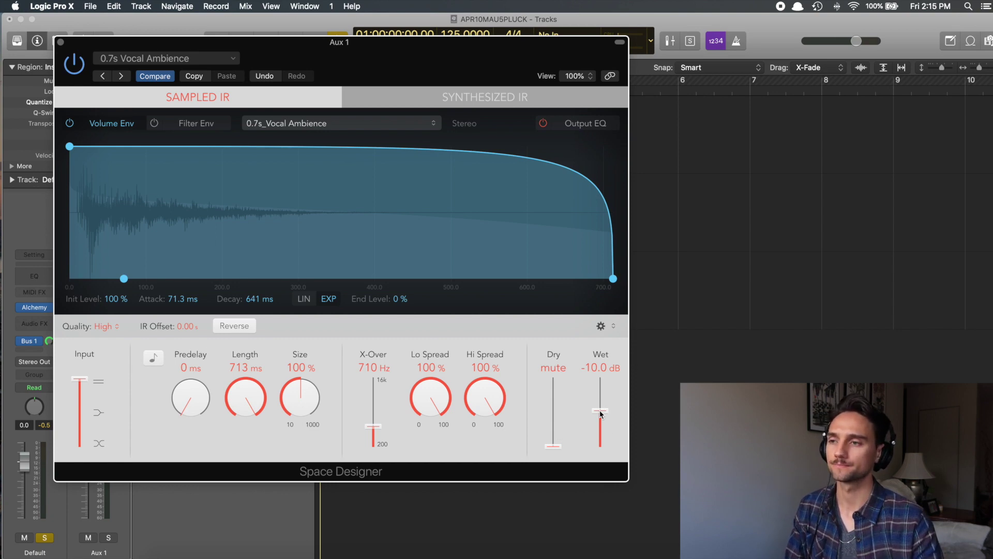
pyautogui.press('space')
pyautogui.moveTo(601, 413)
pyautogui.mouseDown()
pyautogui.moveTo(601, 402)
pyautogui.moveTo(601, 410)
pyautogui.mouseUp()
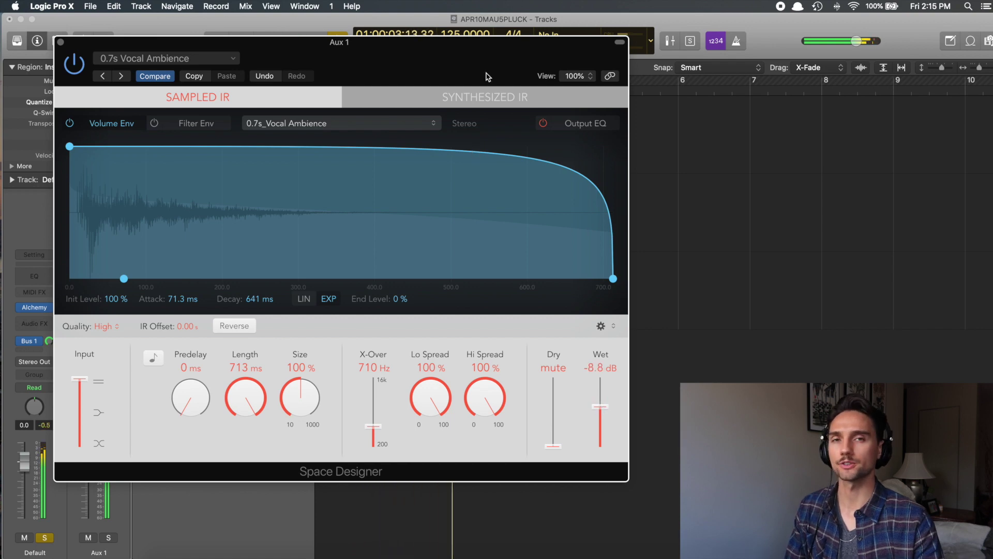
# - Enable the low-cut band in Space Designer's output EQ and set it to 140 Hz with a 12dB/Oct slope
pyautogui.click(582, 124)
pyautogui.click(109, 149)
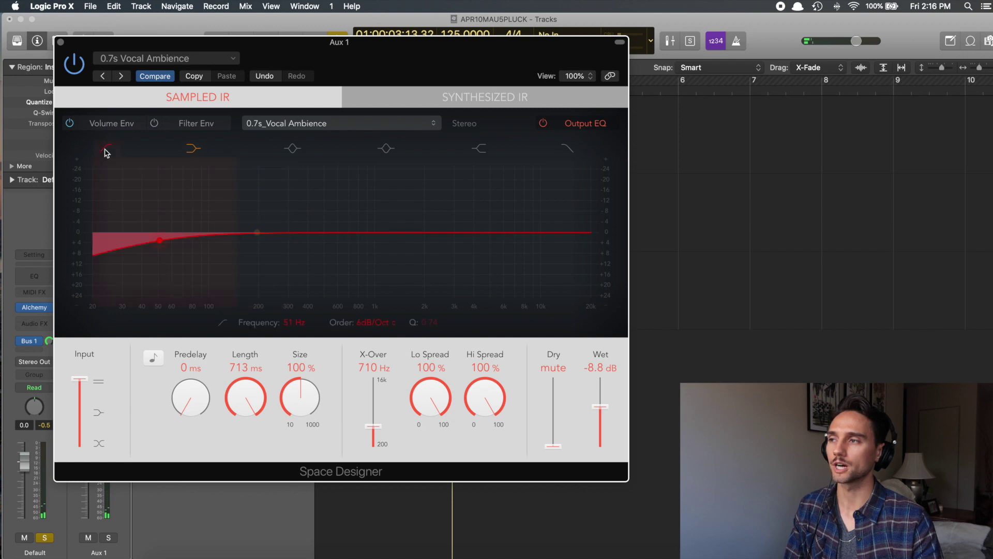
pyautogui.moveTo(161, 244); pyautogui.dragTo(180, 241)
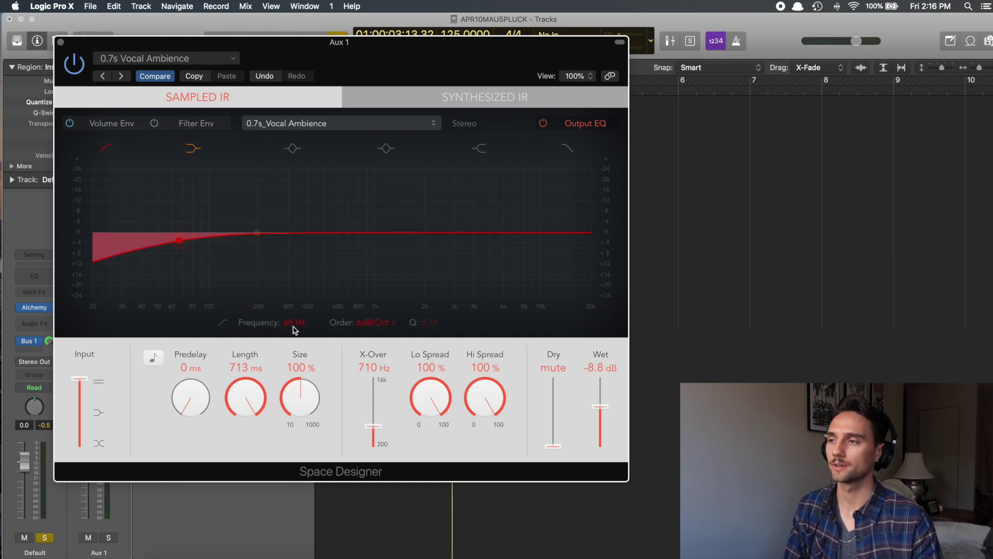
pyautogui.click(381, 328)
pyautogui.click(376, 338)
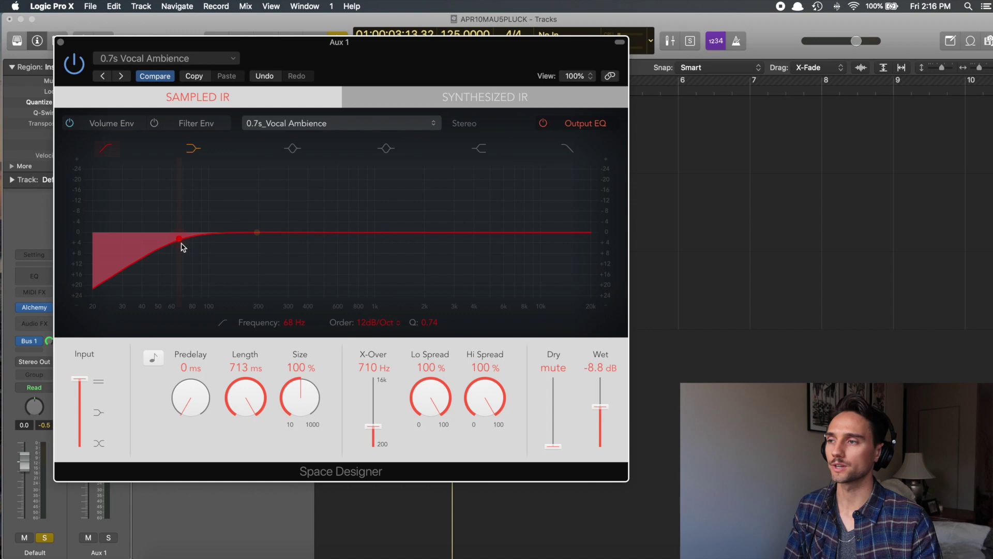
pyautogui.moveTo(181, 243); pyautogui.dragTo(232, 248)
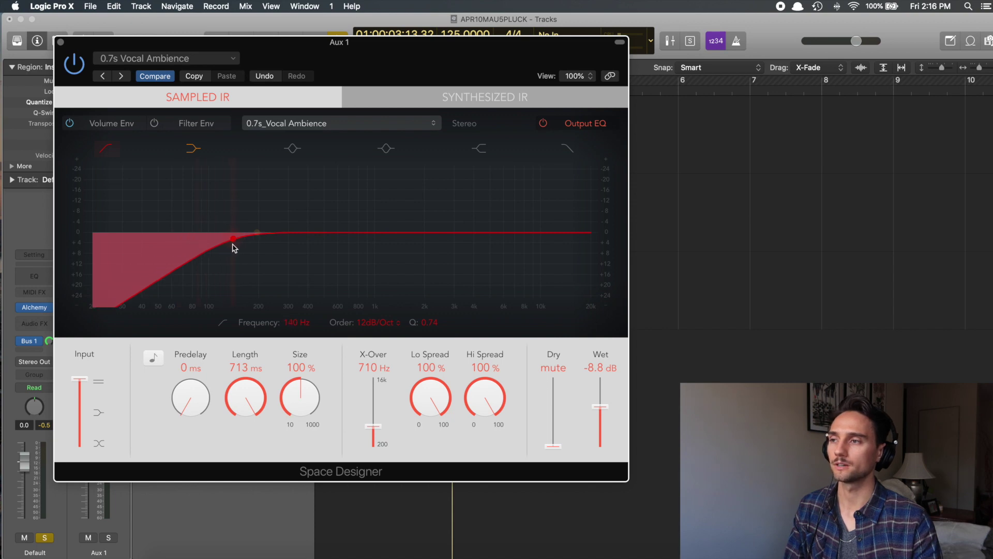
# - Audition the loop, lower Space Designer's wet level to -13.5 dB, and close the plug-in window
pyautogui.press('space')
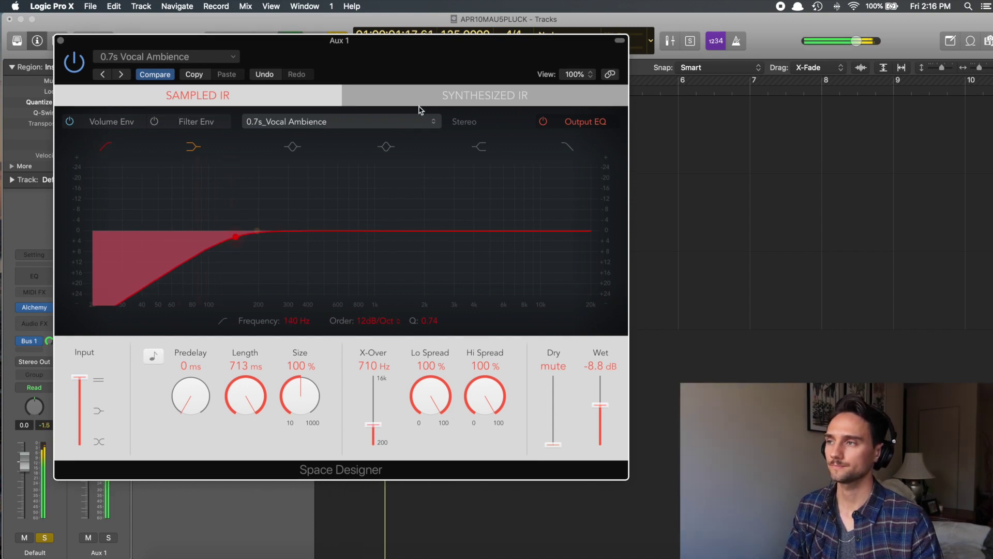
pyautogui.click(83, 122)
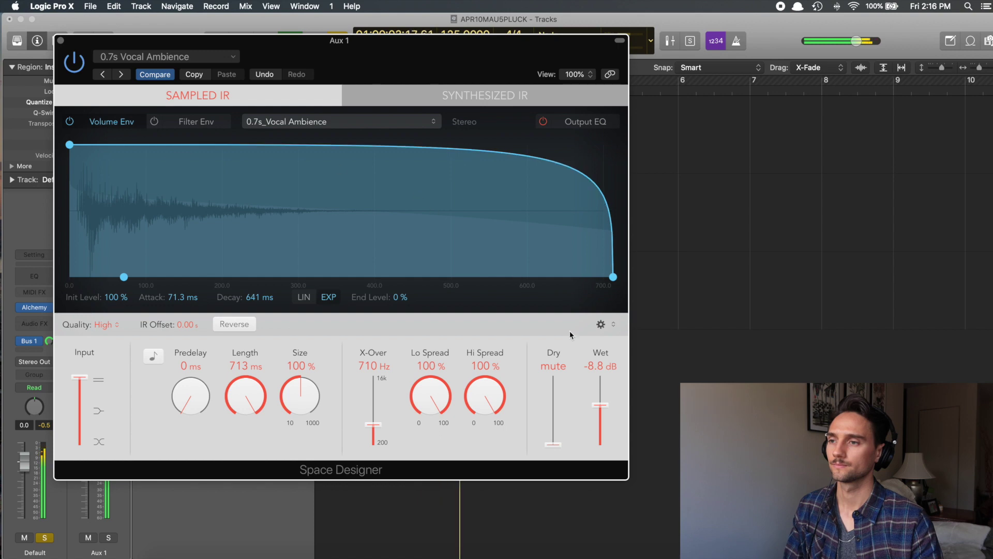
pyautogui.moveTo(601, 405); pyautogui.dragTo(601, 413)
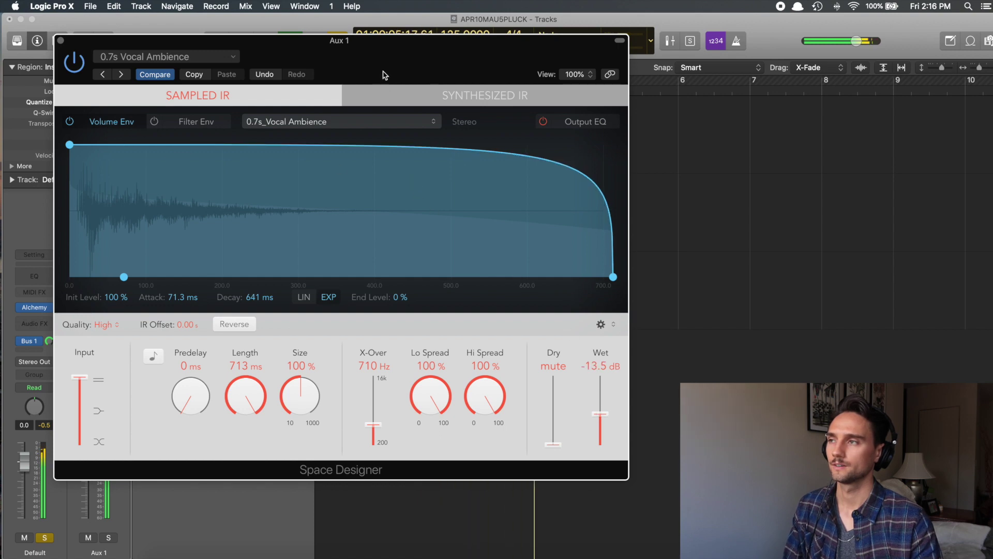
pyautogui.press('super+w')
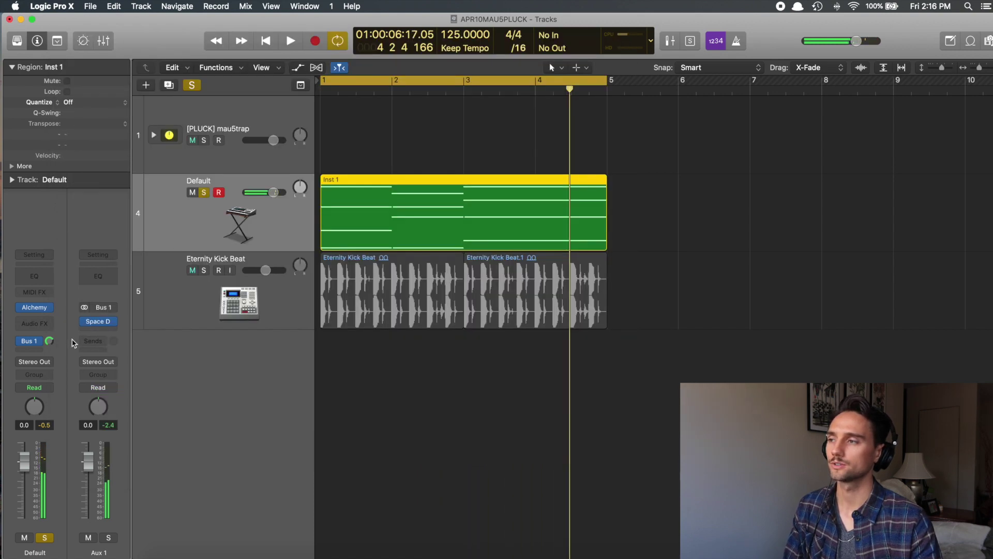
# - Lower the Default track's Bus 1 send to about -10.8 dB and set Space Designer's wet level to -10.5 dB while auditioning the loop
pyautogui.moveTo(49, 340); pyautogui.dragTo(49, 339)
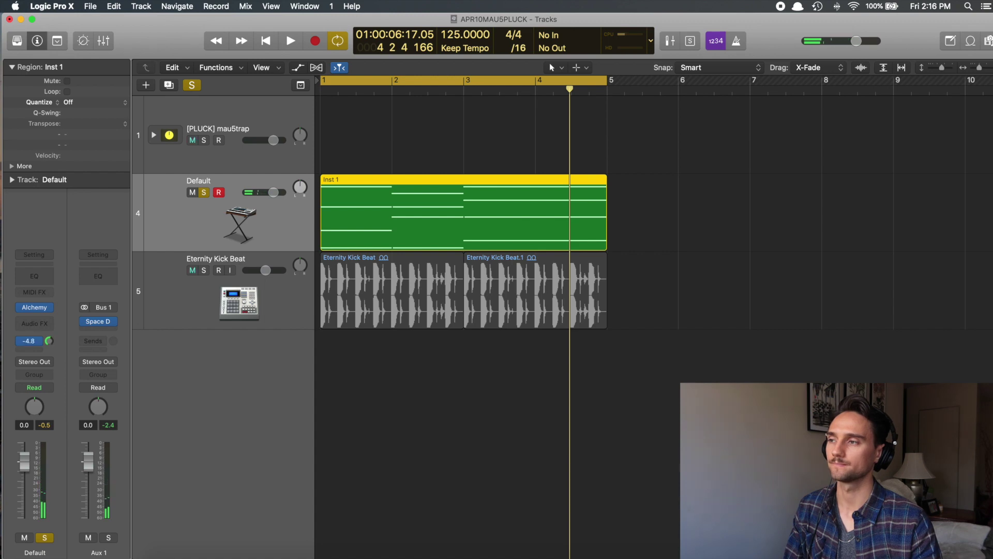
pyautogui.click(98, 321)
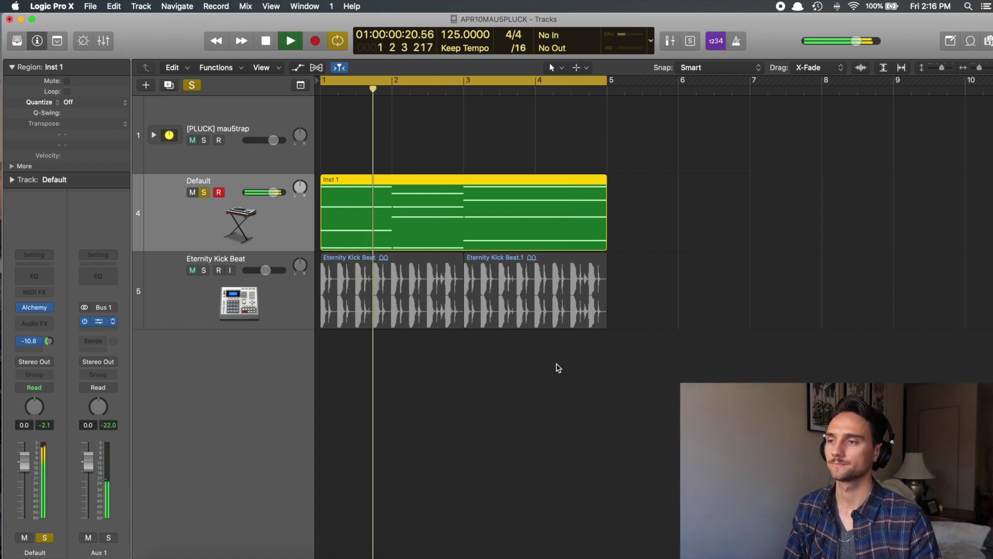
pyautogui.moveTo(601, 417); pyautogui.dragTo(602, 414)
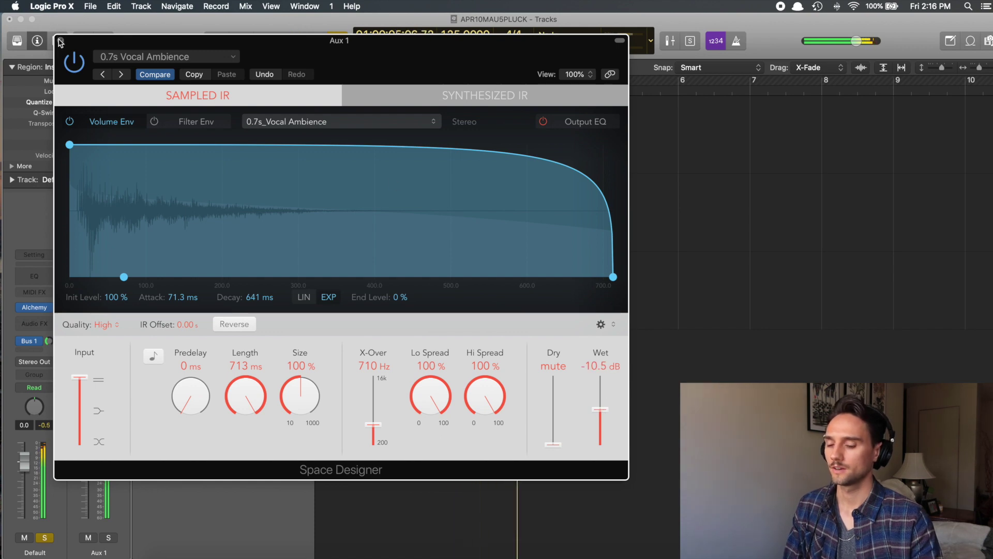
pyautogui.press('super+w')
pyautogui.press('Return')
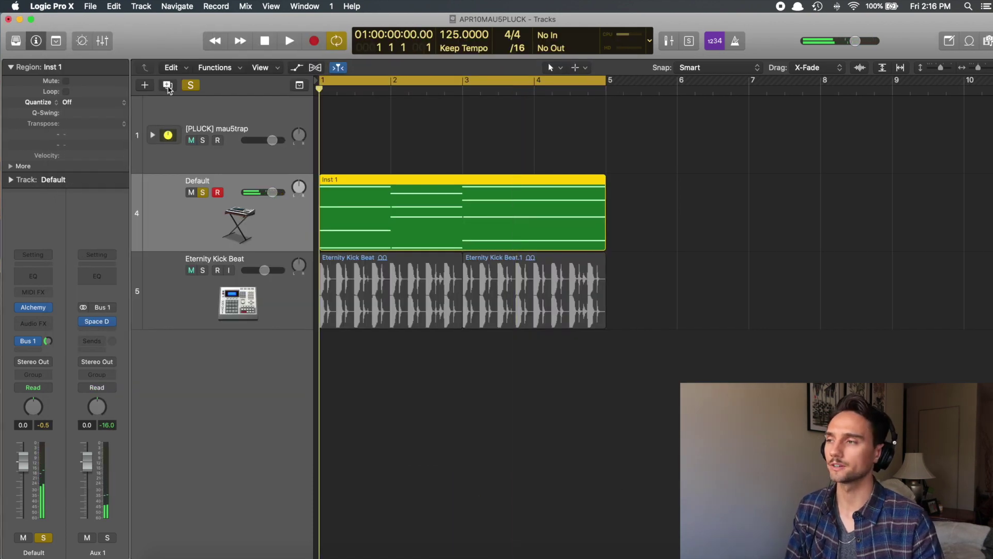
# - Insert a stereo Stereo Delay after Space Designer on Aux 1 and move its window clear of the channel strips
pyautogui.click(94, 331)
pyautogui.moveTo(106, 392)
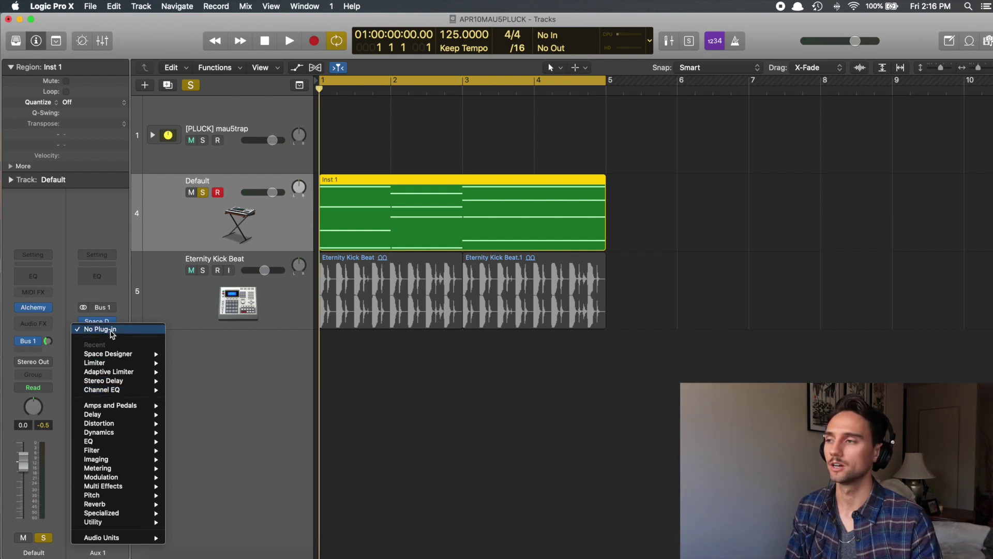
pyautogui.moveTo(93, 415)
pyautogui.moveTo(202, 442)
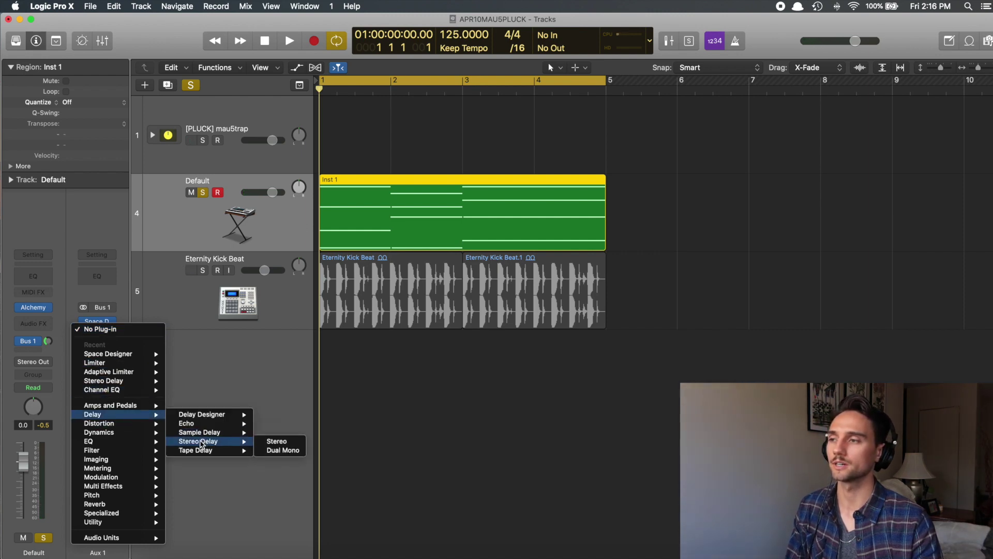
pyautogui.click(285, 442)
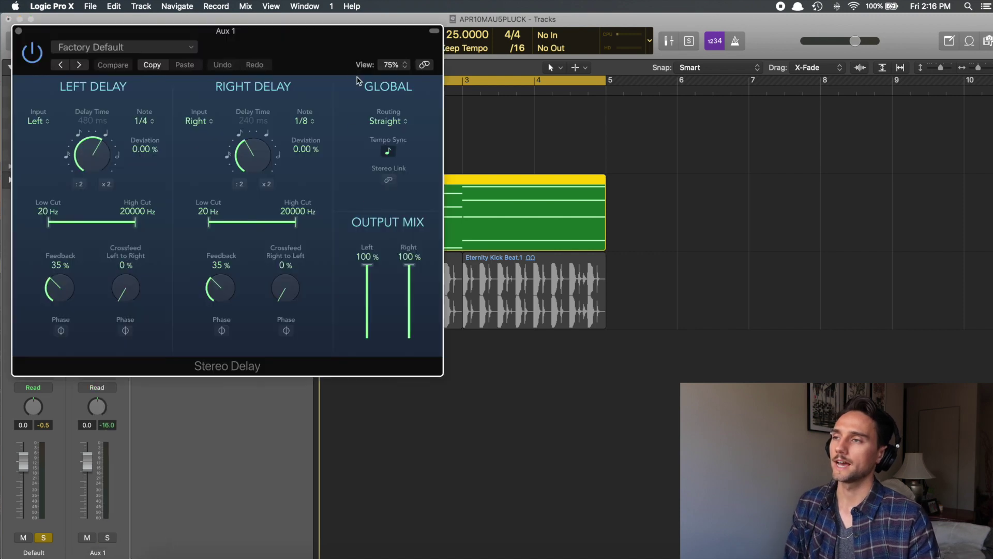
pyautogui.moveTo(321, 53); pyautogui.dragTo(407, 108)
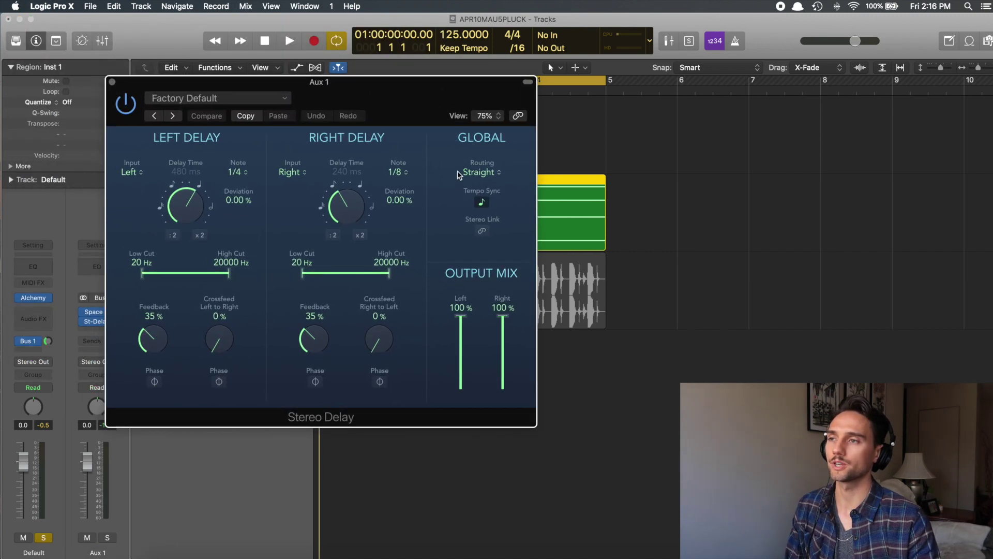
# - Set the Stereo Delay routing to Ping Pong L and its output mix to 65% left and 59% right
pyautogui.click(489, 173)
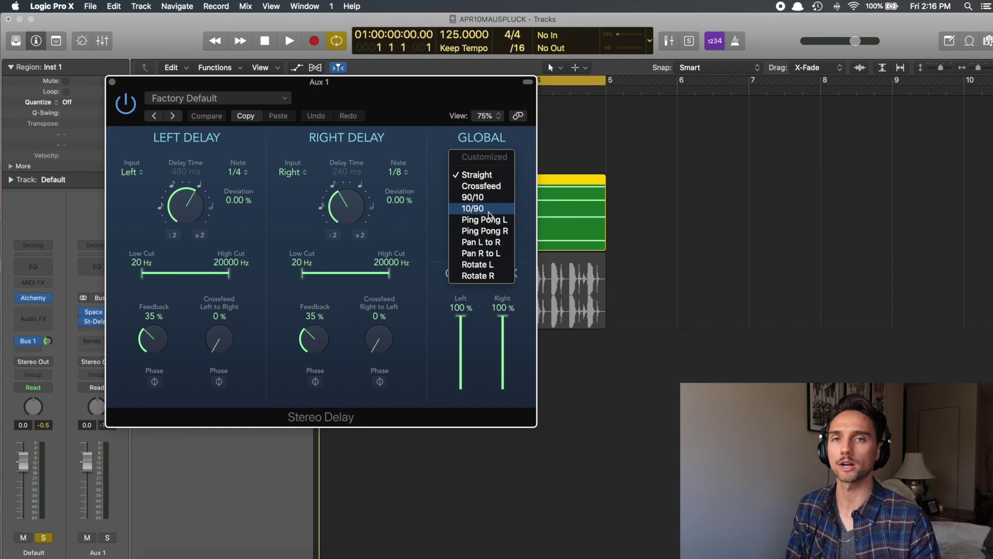
pyautogui.click(490, 222)
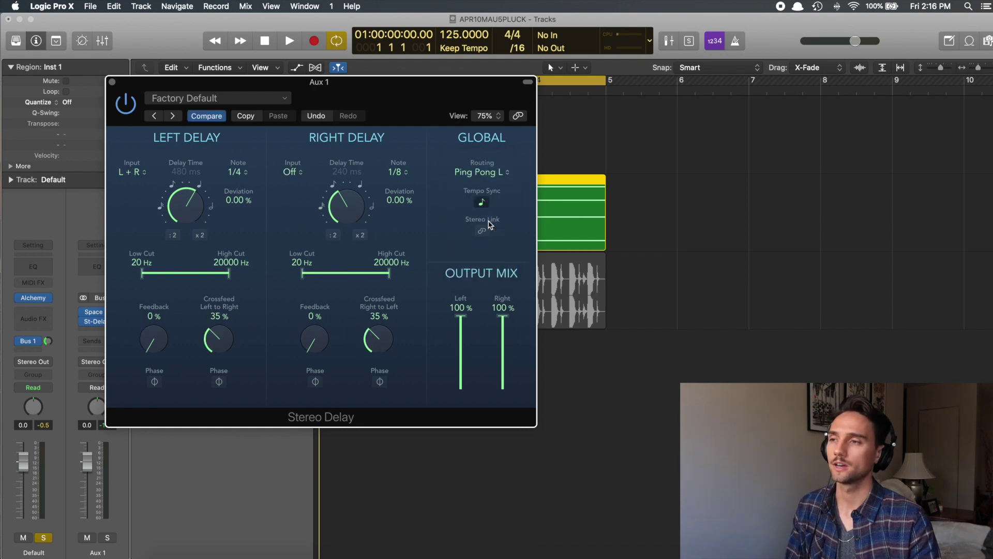
pyautogui.moveTo(462, 321); pyautogui.dragTo(461, 342)
pyautogui.moveTo(502, 316); pyautogui.dragTo(503, 348)
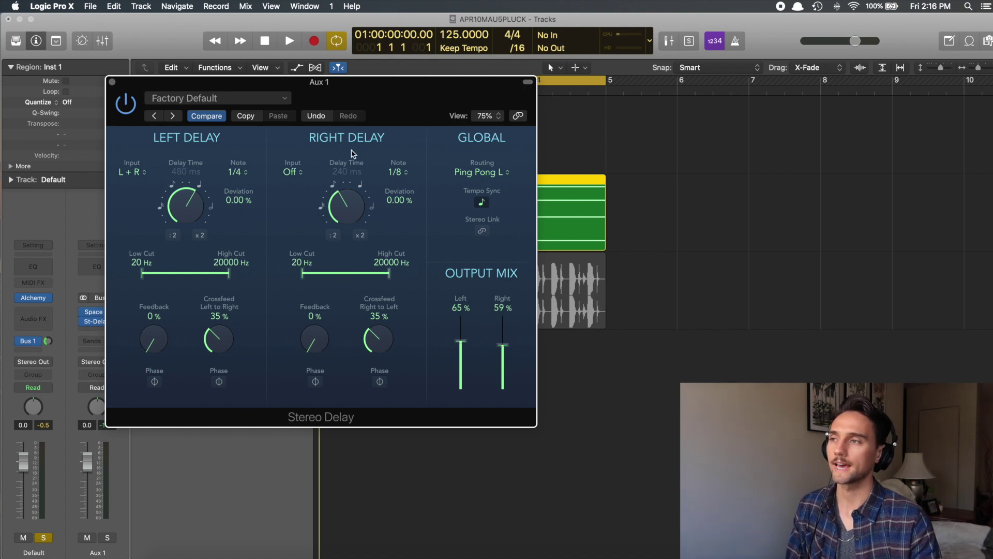
# - Set the left delay's note value to 1/8 and close the Stereo Delay window
pyautogui.click(234, 173)
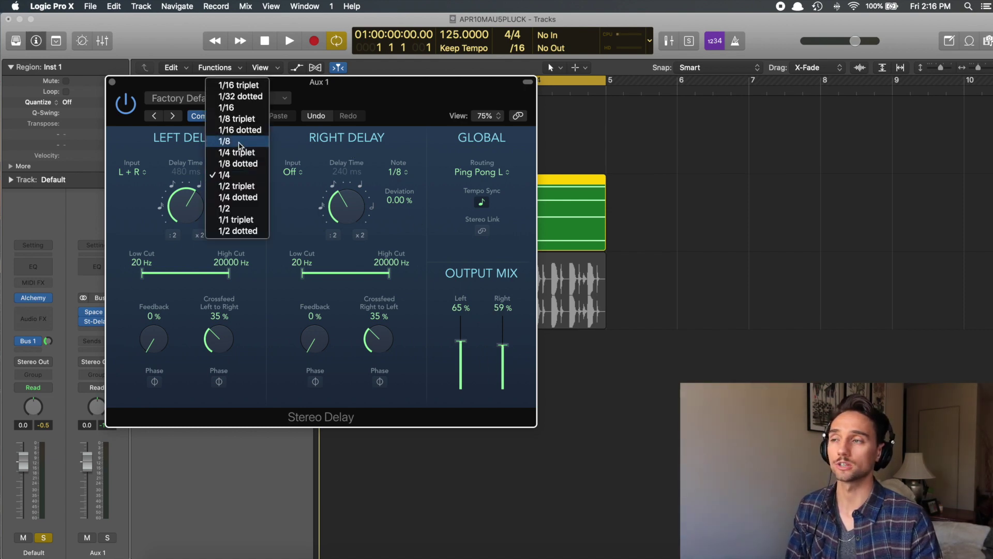
pyautogui.click(235, 158)
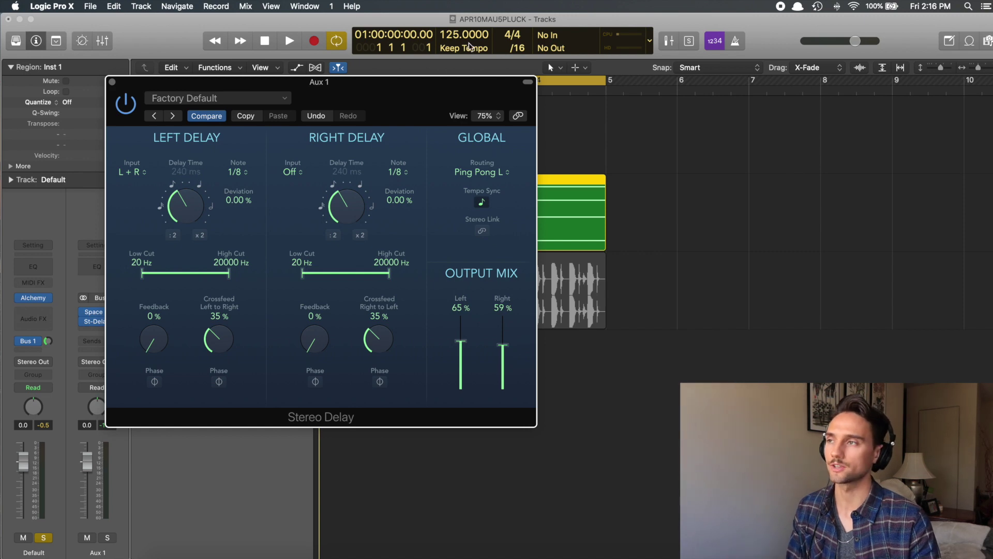
pyautogui.click(112, 82)
# - Play the loop with the delay, and compare it dry with the Default track's Bus 1 send turned fully down
pyautogui.press('space')
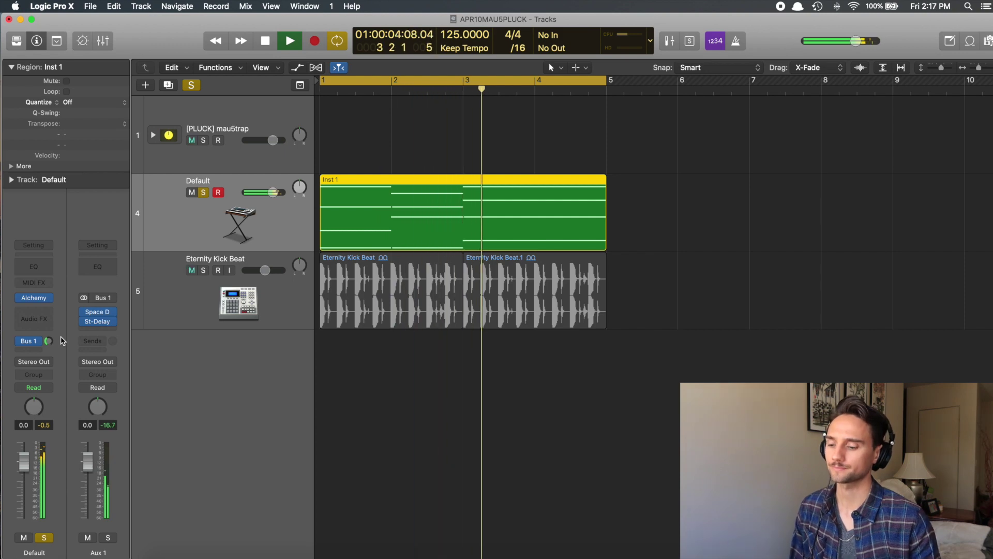
pyautogui.press('space')
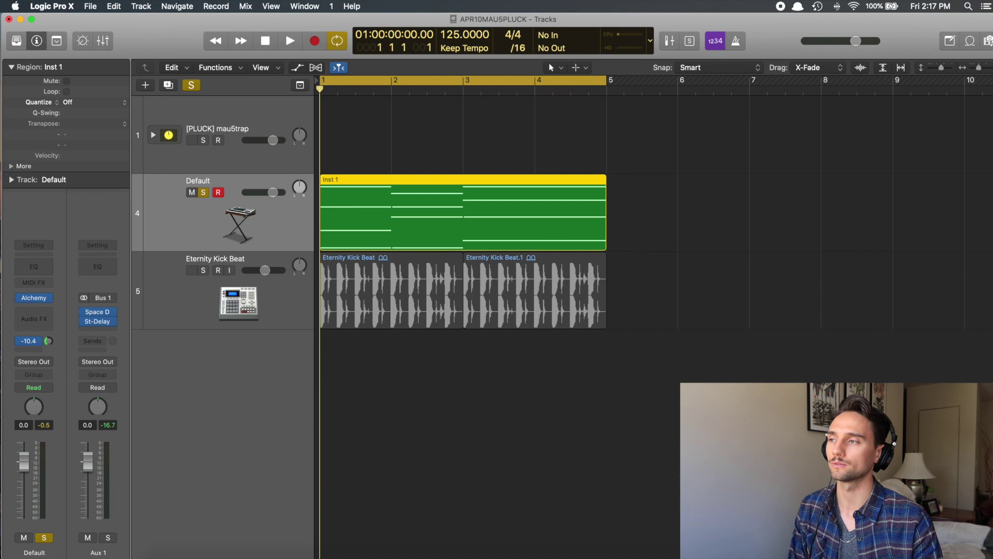
pyautogui.press('space')
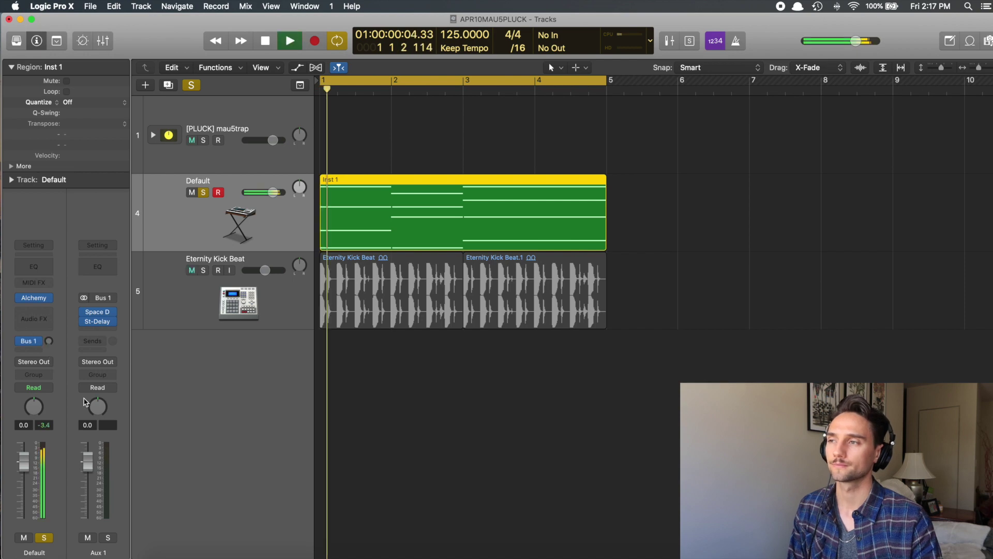
pyautogui.press('space')
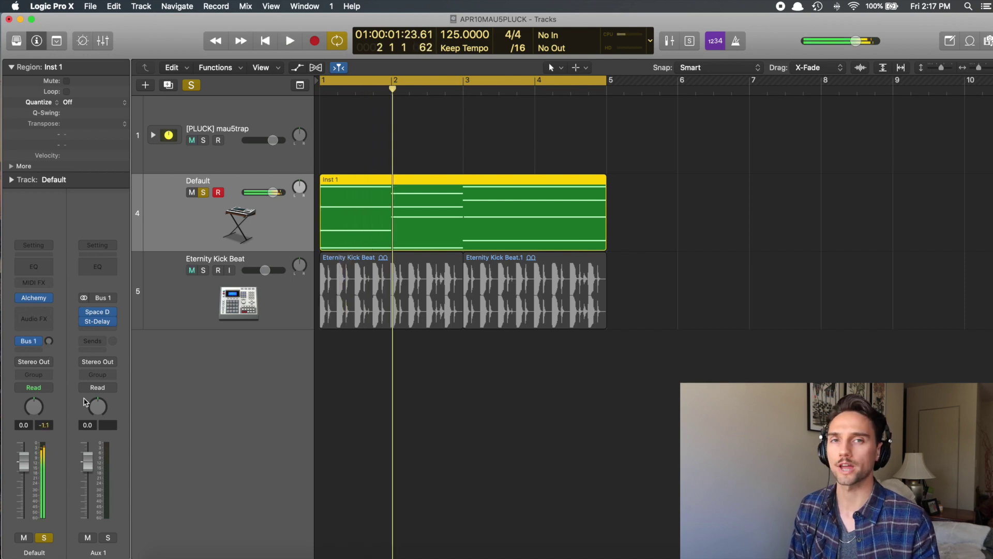
# - Audition the loop with the Bus 1 send raised high, and lower the send to a subtle level for a second listen
pyautogui.moveTo(51, 341); pyautogui.dragTo(23, 165)
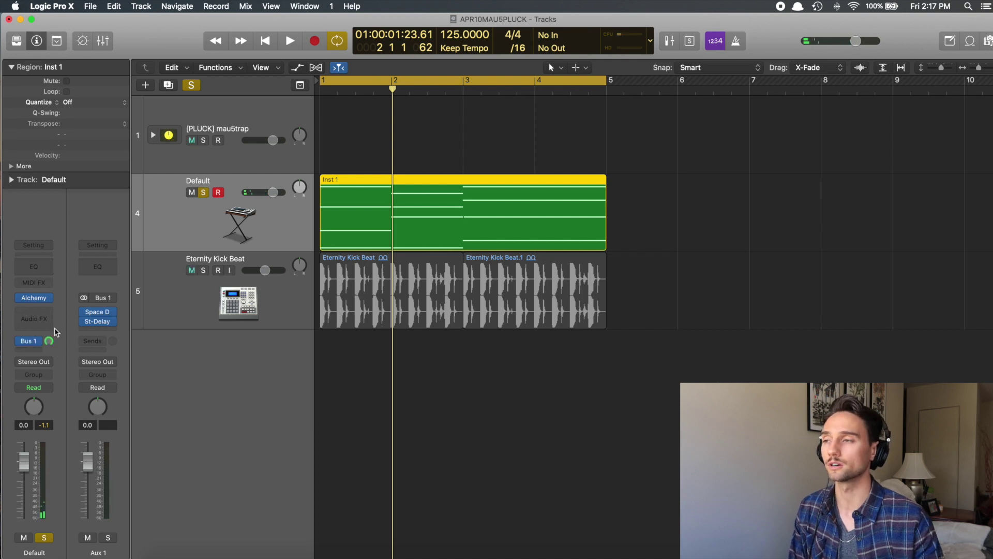
pyautogui.press('space')
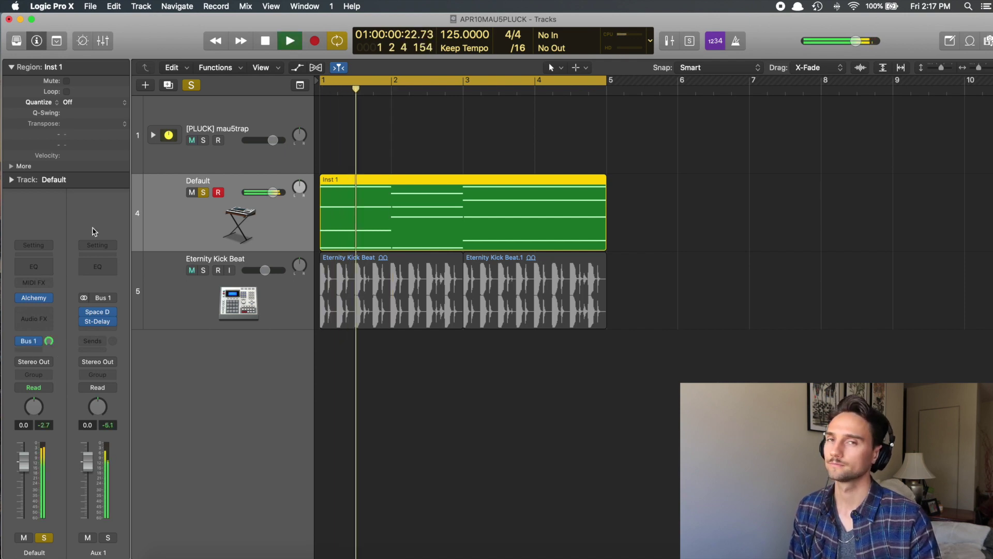
pyautogui.keyDown('alt'); pyautogui.click(50, 341); pyautogui.keyUp('alt')
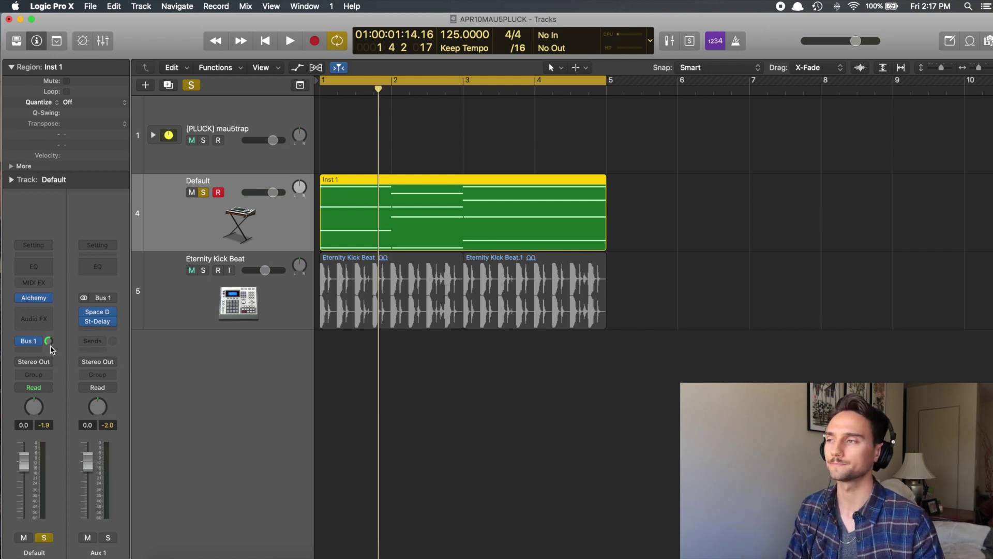
pyautogui.press('space')
pyautogui.moveTo(50, 347); pyautogui.dragTo(50, 370)
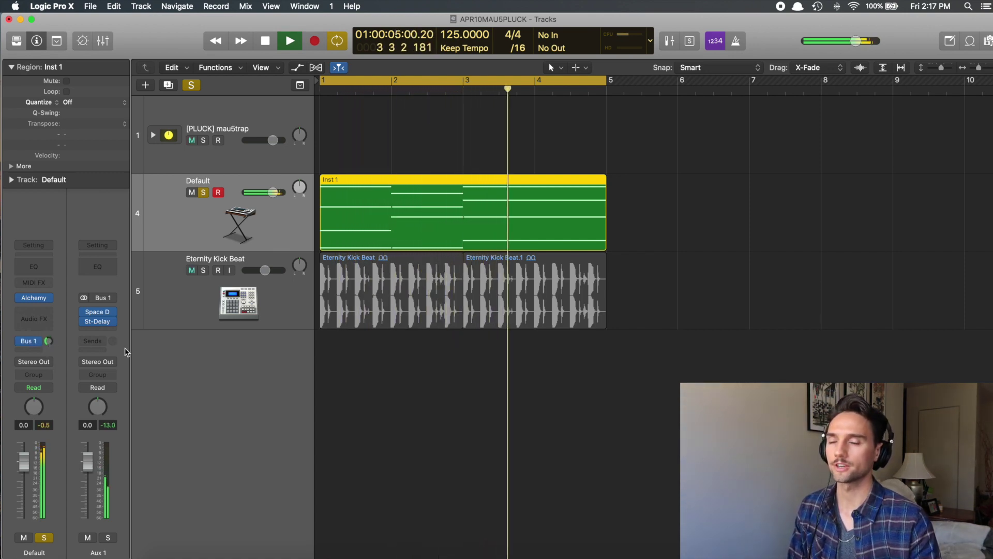
pyautogui.press('space')
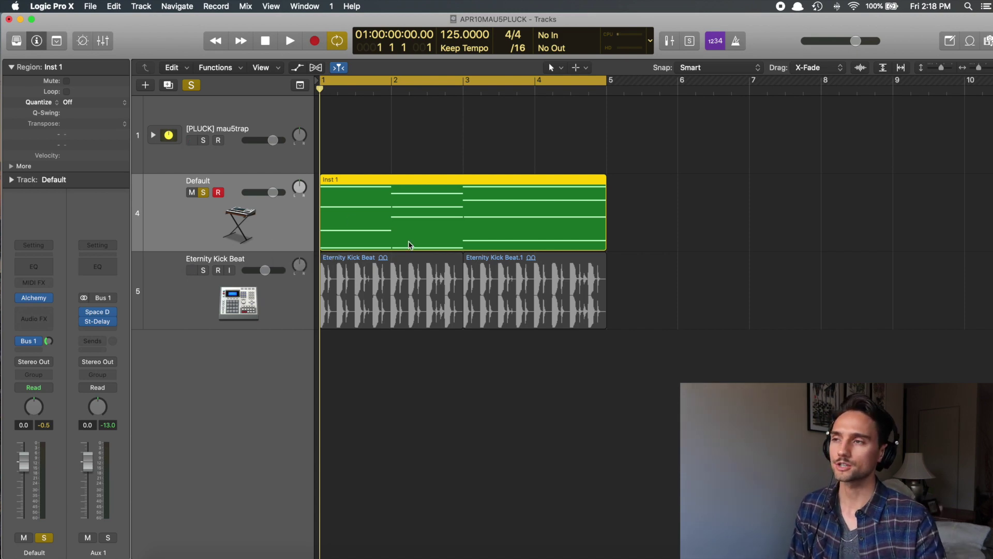
# - Show track automation and assign the Default track's lane to Alchemy Source A Filter 1 Cutoff
pyautogui.press('a')
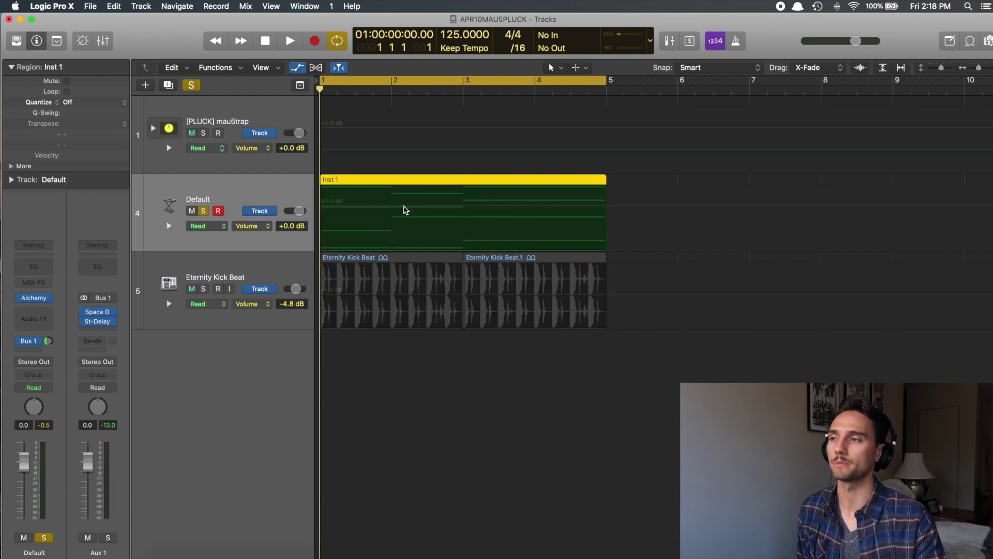
pyautogui.click(248, 226)
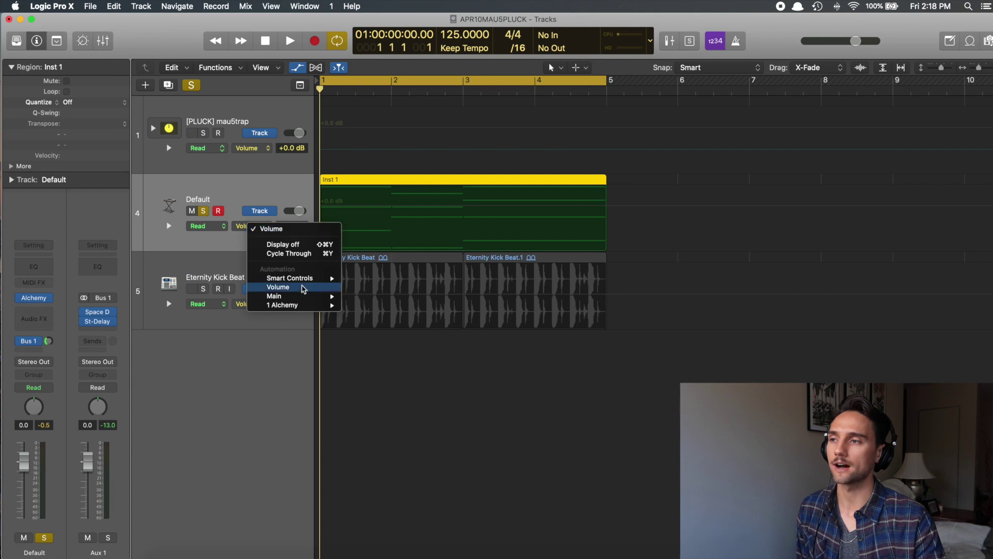
pyautogui.moveTo(300, 306)
pyautogui.moveTo(387, 318)
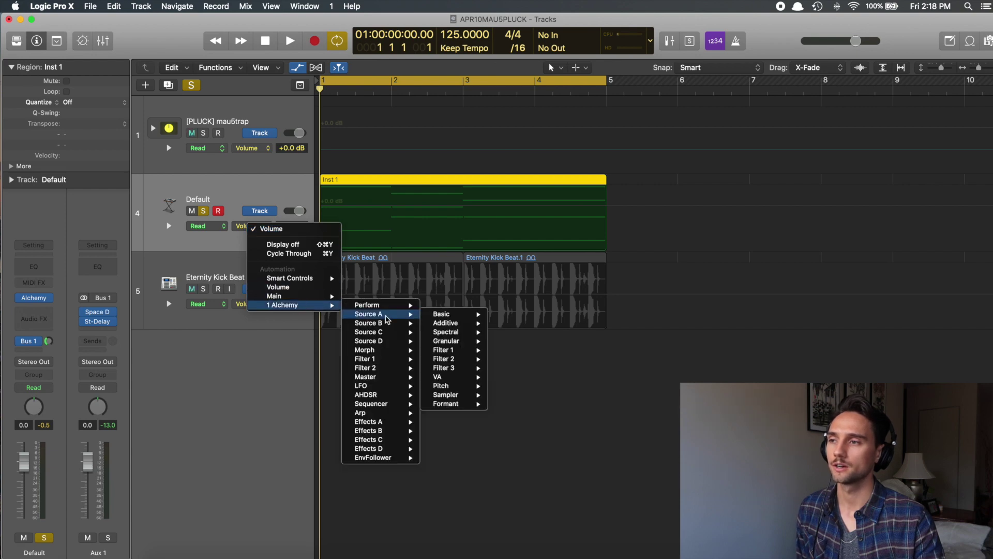
pyautogui.moveTo(444, 351)
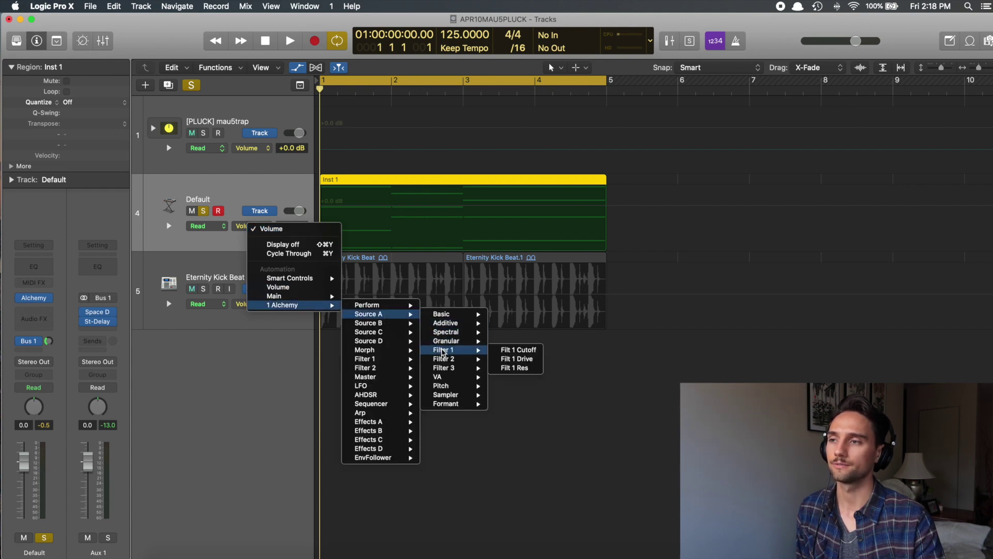
pyautogui.click(528, 351)
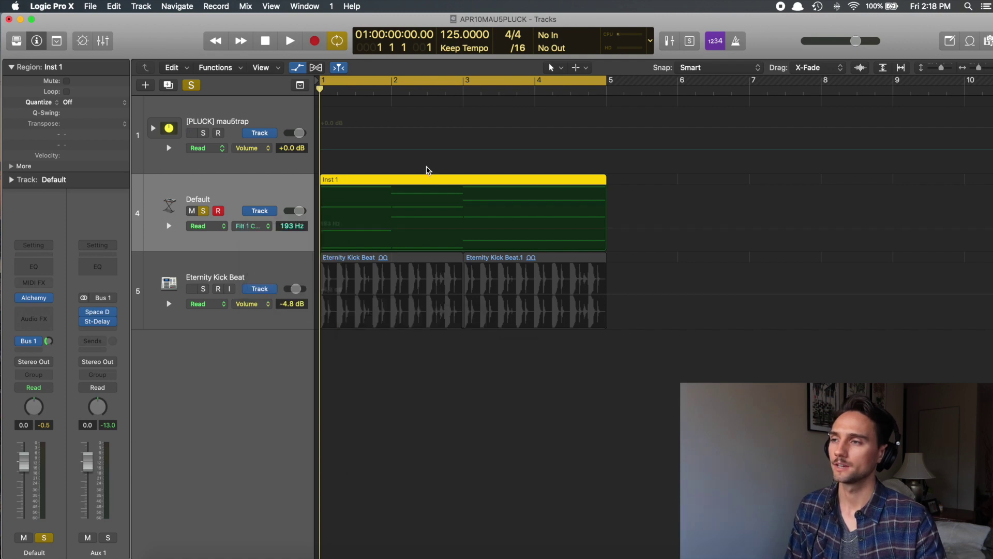
# - Draw a cutoff automation ramp from 193 Hz at bar 1 to 1030 Hz at the end of bar 4, and play it back
pyautogui.click(328, 229)
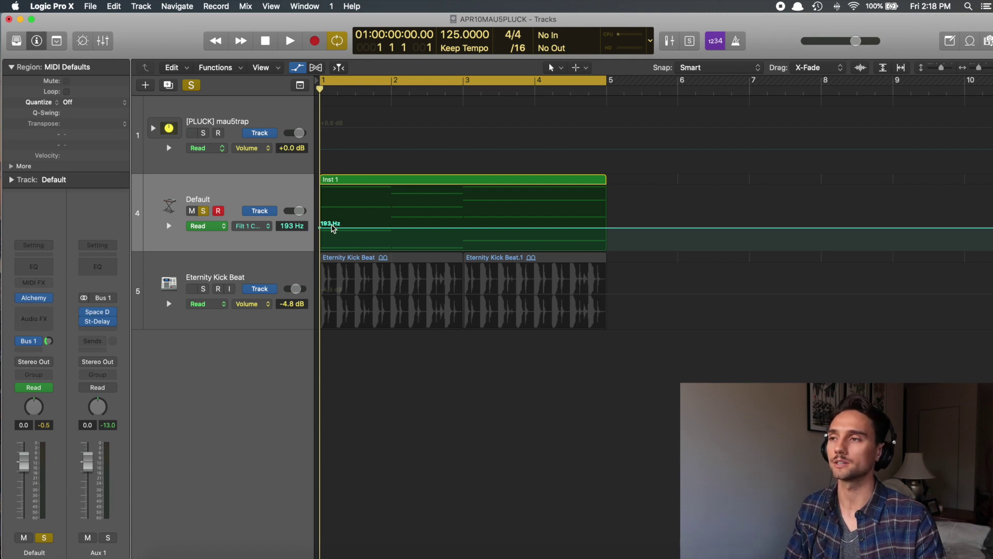
pyautogui.click(600, 228)
pyautogui.moveTo(600, 228); pyautogui.dragTo(604, 228)
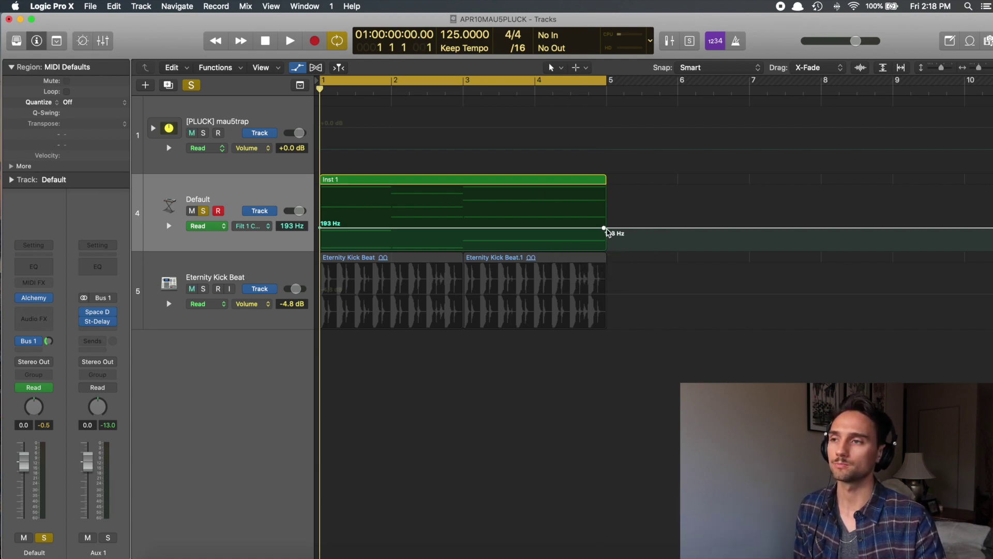
pyautogui.moveTo(604, 228); pyautogui.dragTo(604, 212)
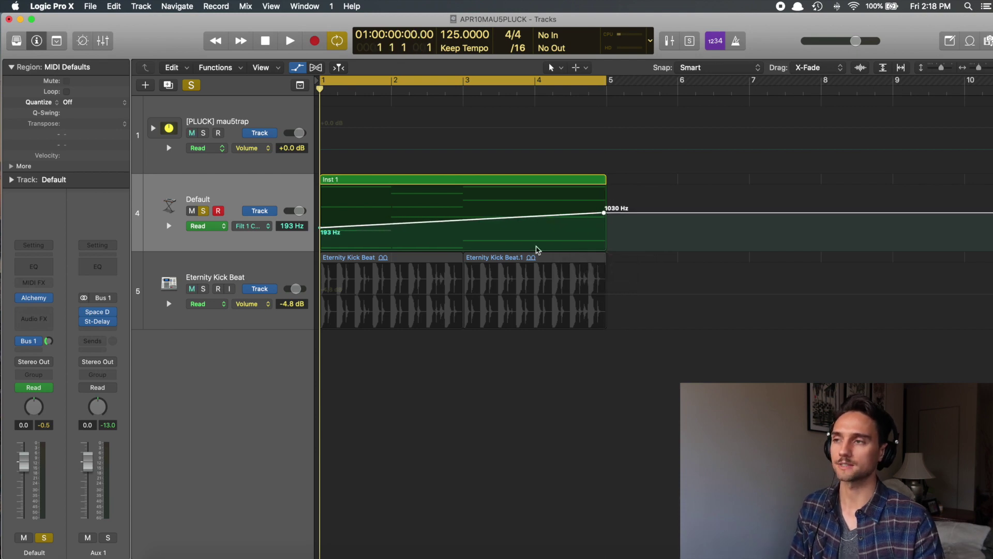
pyautogui.press('space')
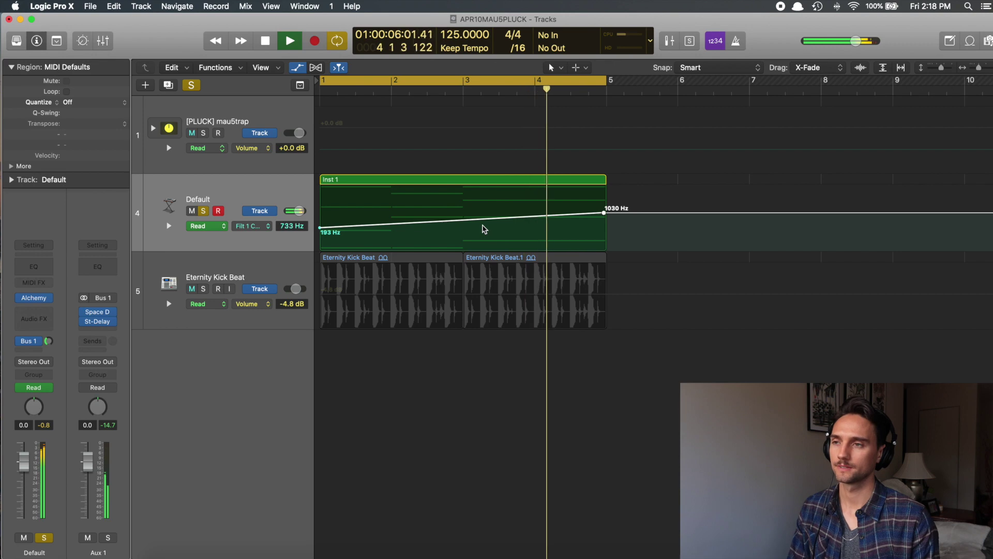
pyautogui.press('space')
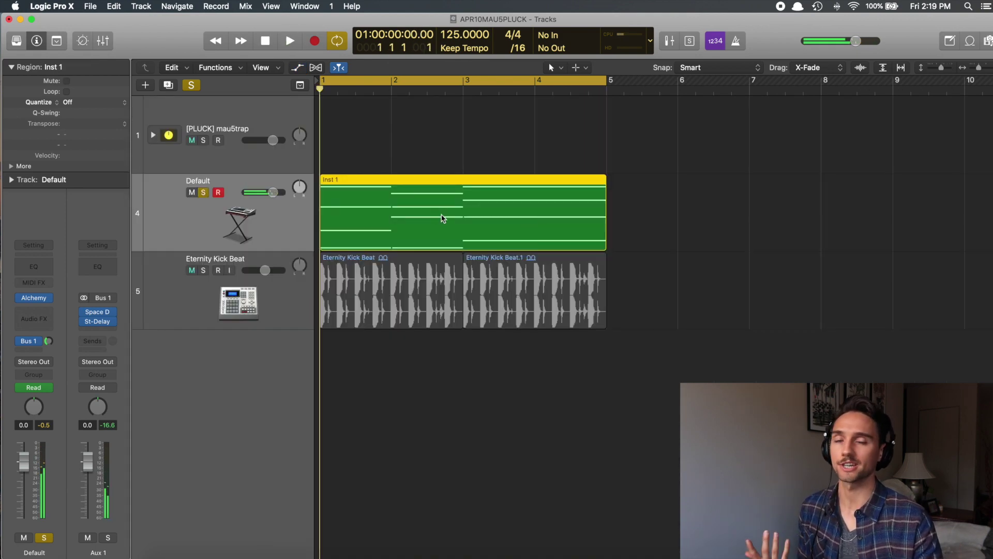
# - Extend the pluck, kick beat and cutoff ramp through bar 8, ending at 6929 Hz, and play them together with automation shown
pyautogui.click(444, 289)
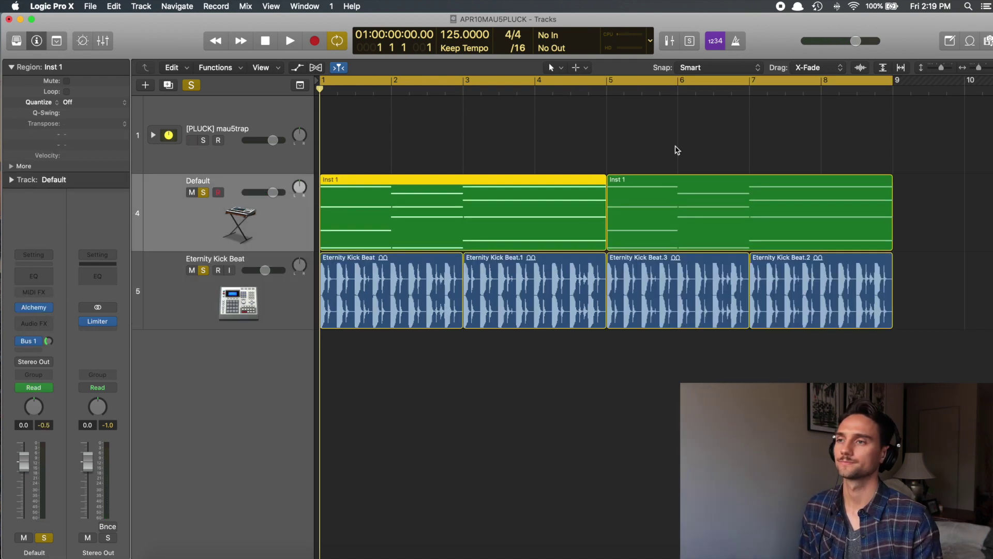
pyautogui.press('space')
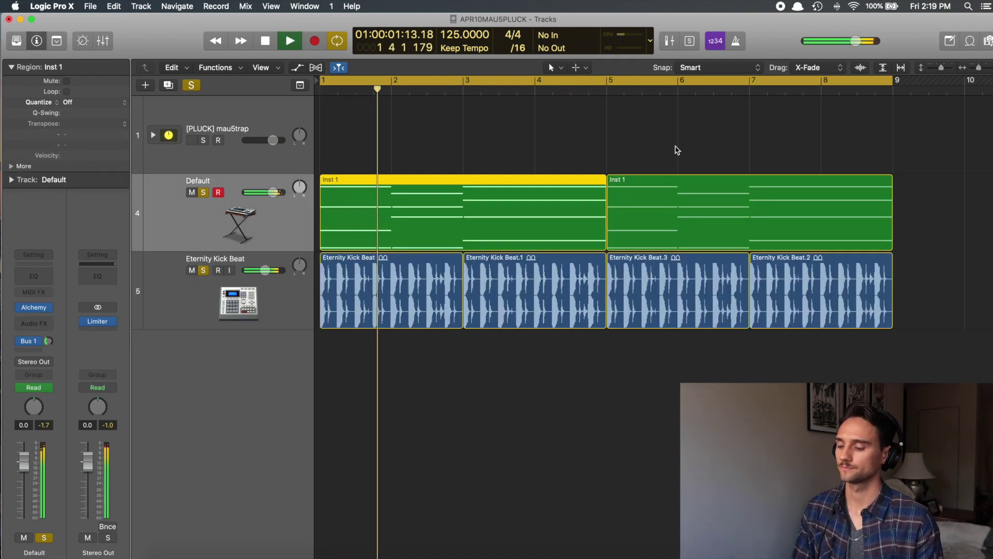
pyautogui.press('a')
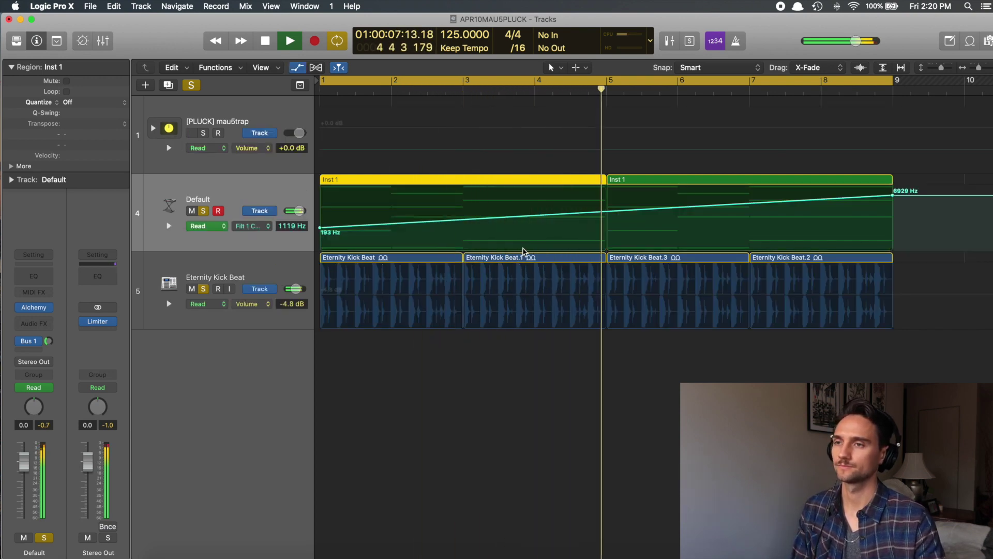
# - Listen to the cutoff ramp with the kick beat muted, restore the kick beat, and hide the track automation
pyautogui.hscroll(3, 729, 222)
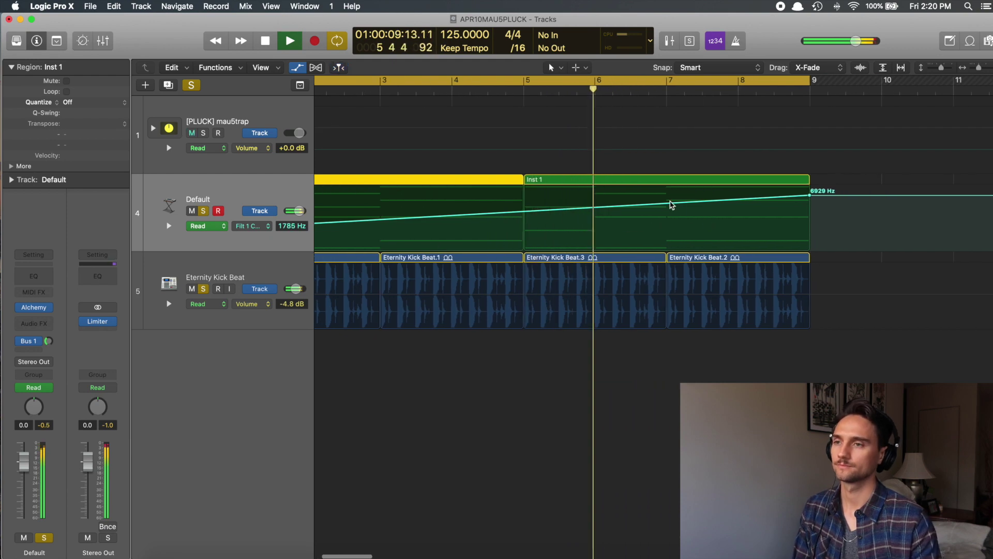
pyautogui.press('Down')
pyautogui.hotkey('ctrl', 's')
pyautogui.hotkey('ctrl', 'm')
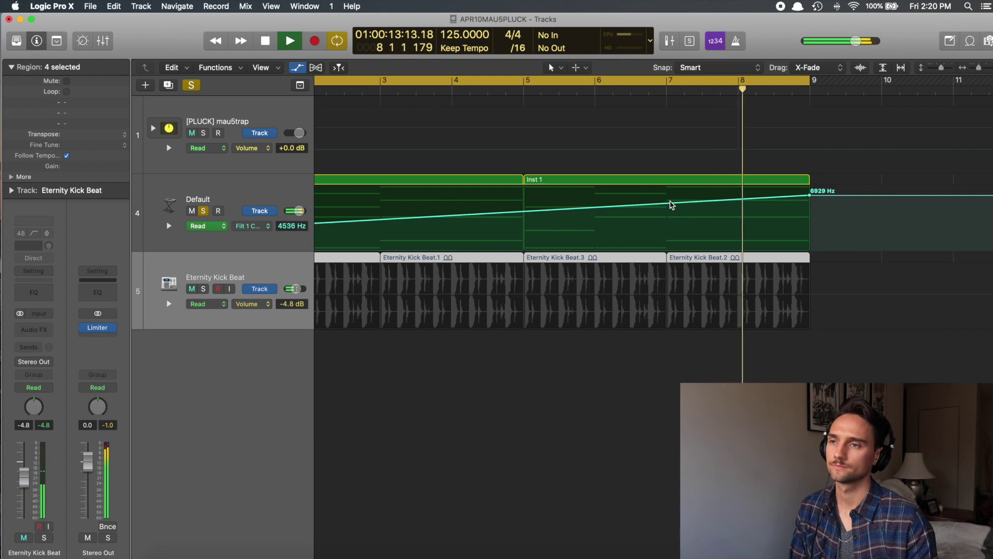
pyautogui.hotkey('ctrl', 's')
pyautogui.hotkey('ctrl', 'm')
pyautogui.press('a')
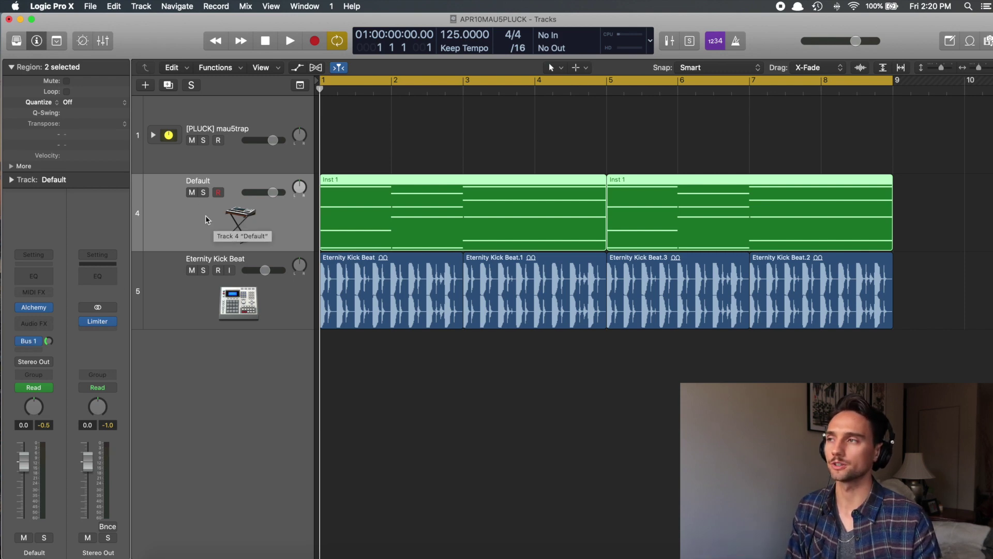
# - Open the Library with the Default track selected, and check where its Bus 1 send is routed
pyautogui.click(17, 45)
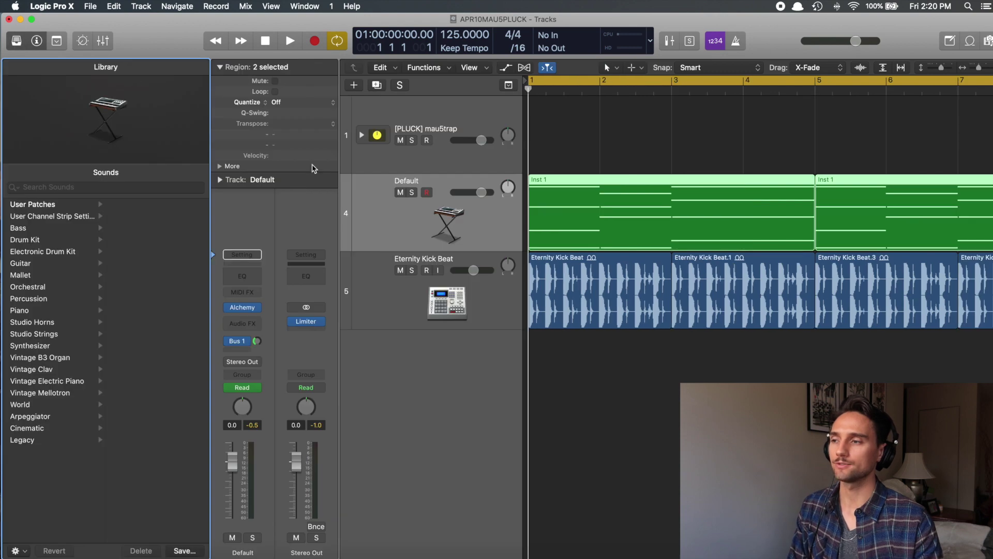
pyautogui.click(390, 223)
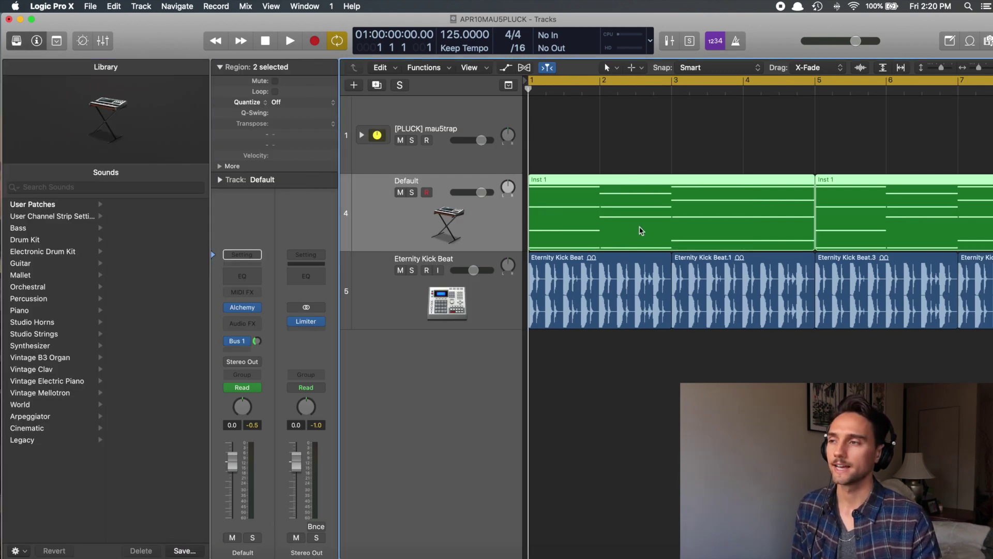
pyautogui.click(255, 343)
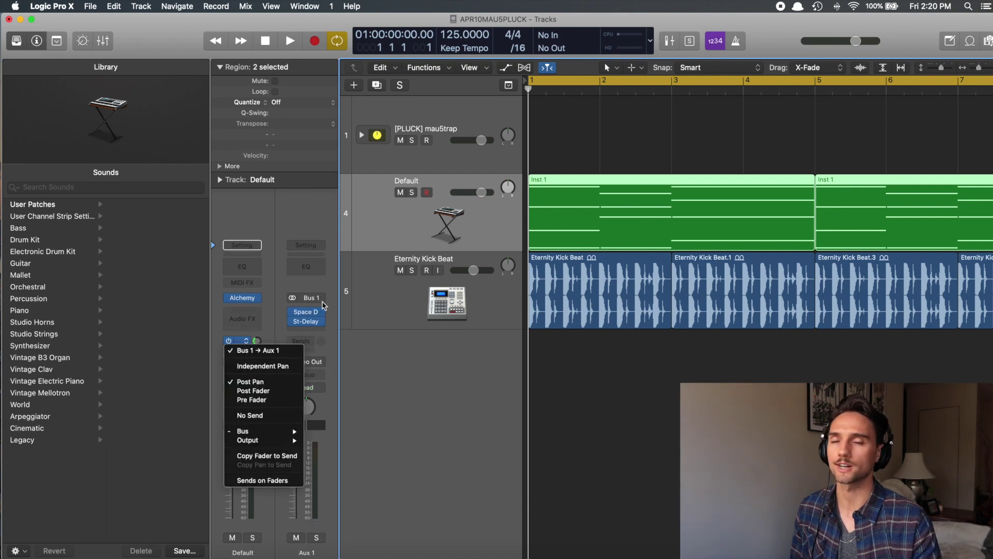
pyautogui.click(306, 228)
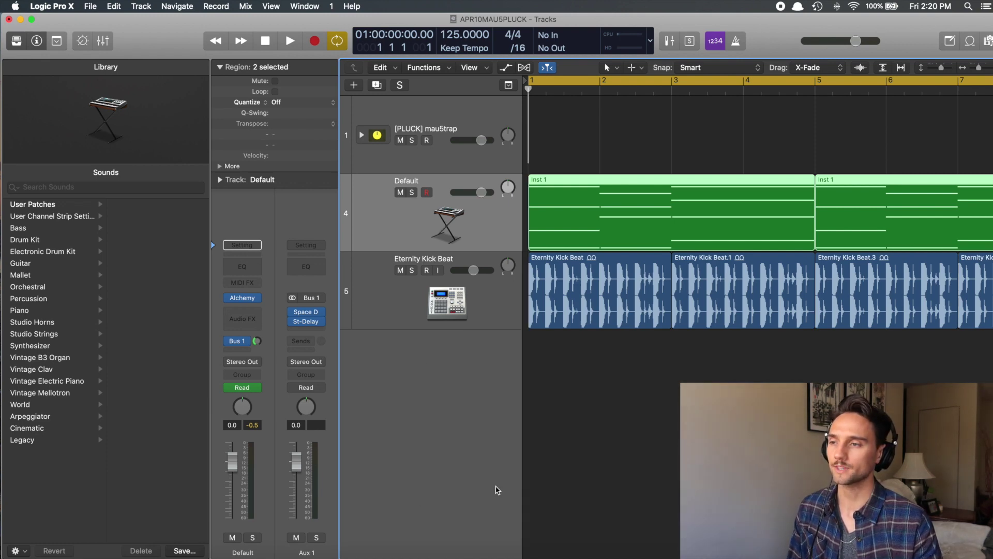
# - Use the mixer to create an arrangement track for the Aux 1 channel that holds the reverb and delay
pyautogui.press('x')
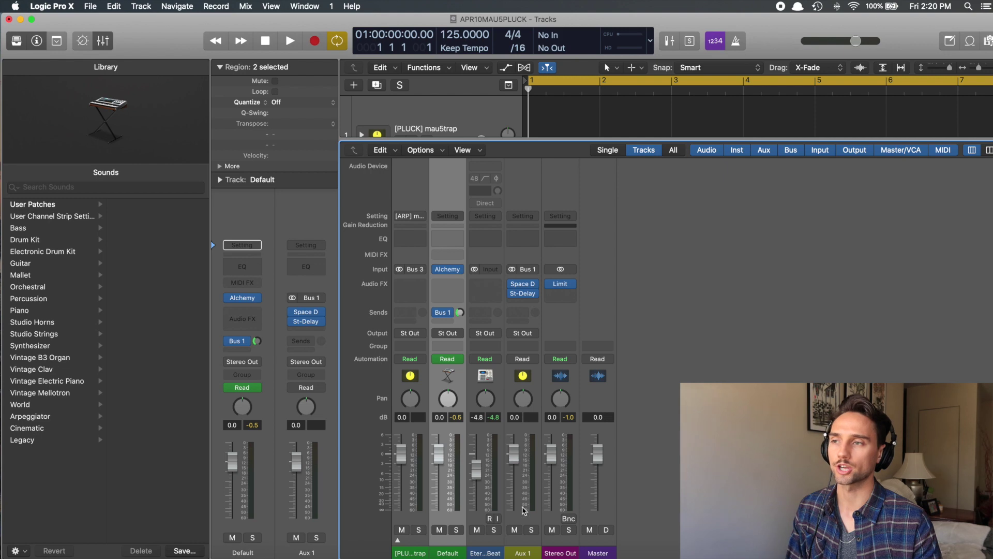
pyautogui.click(521, 541)
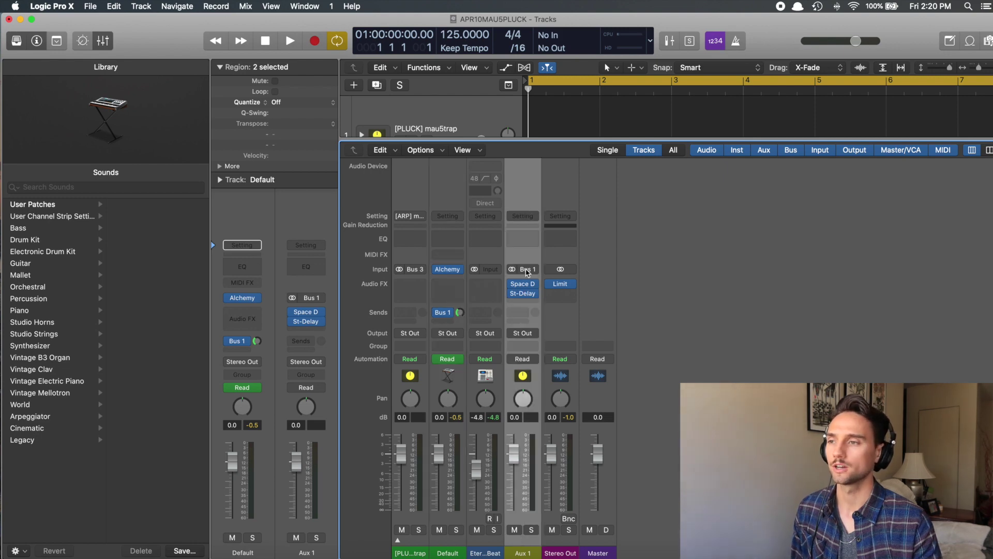
pyautogui.rightClick(528, 543)
pyautogui.click(563, 495)
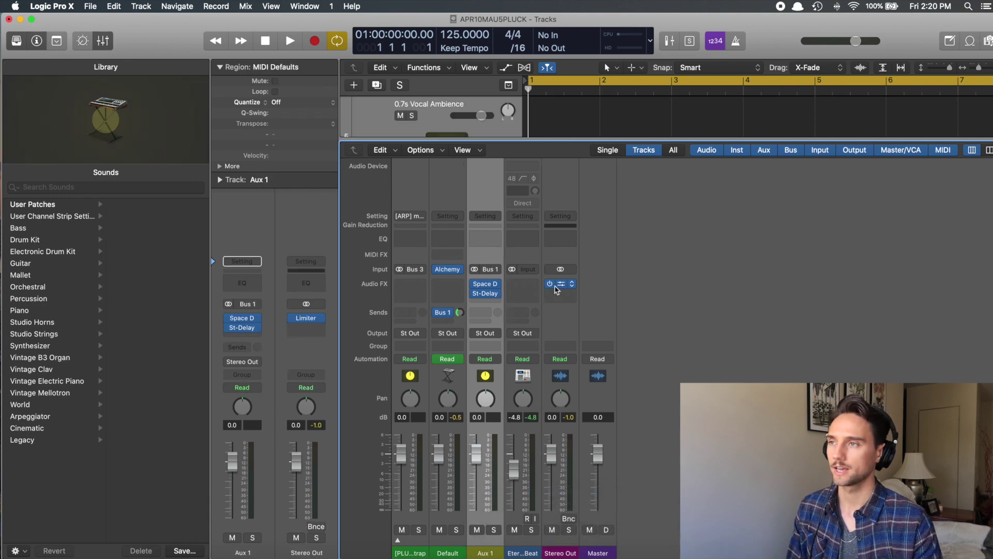
pyautogui.press('x')
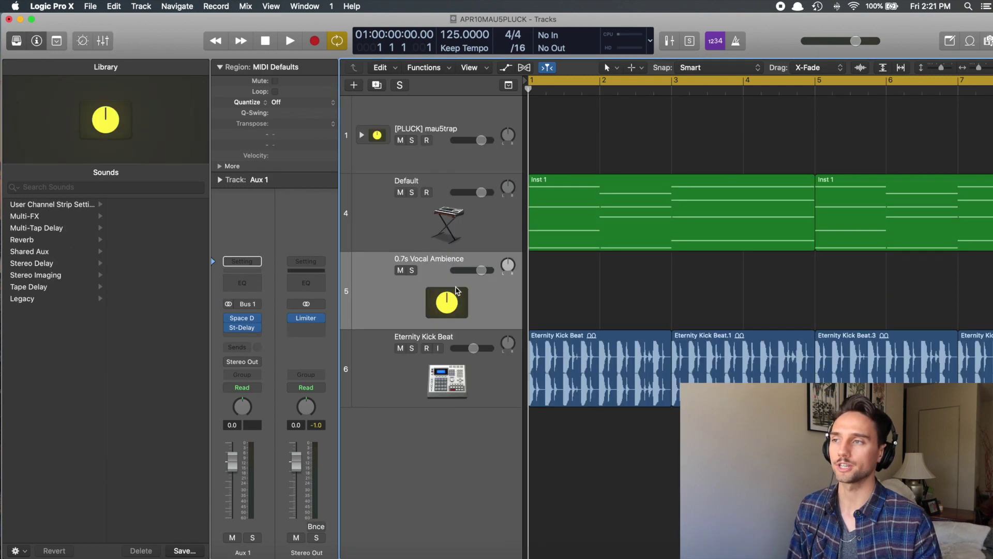
# - Combine the Default and 0.7s Vocal Ambience tracks into a summing stack
pyautogui.click(460, 223)
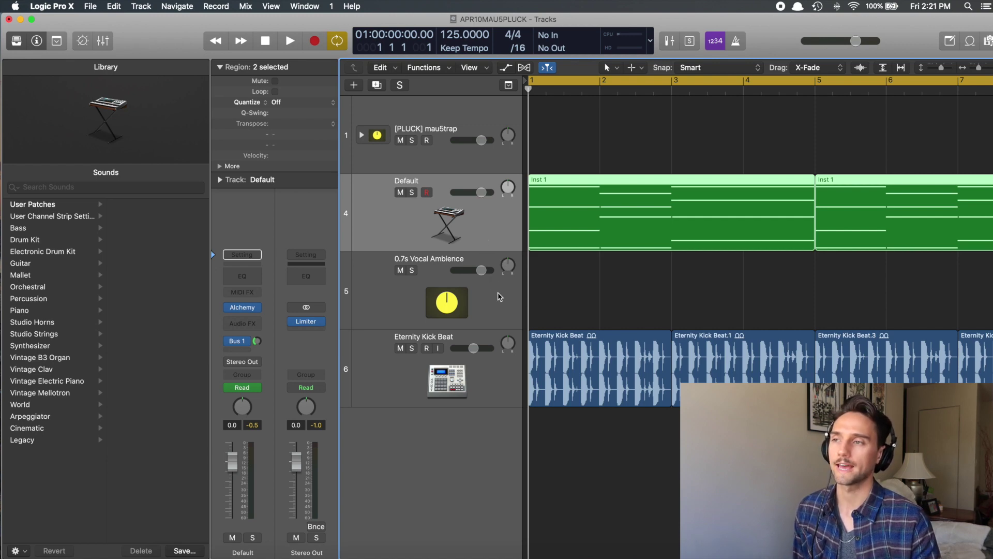
pyautogui.rightClick(502, 237)
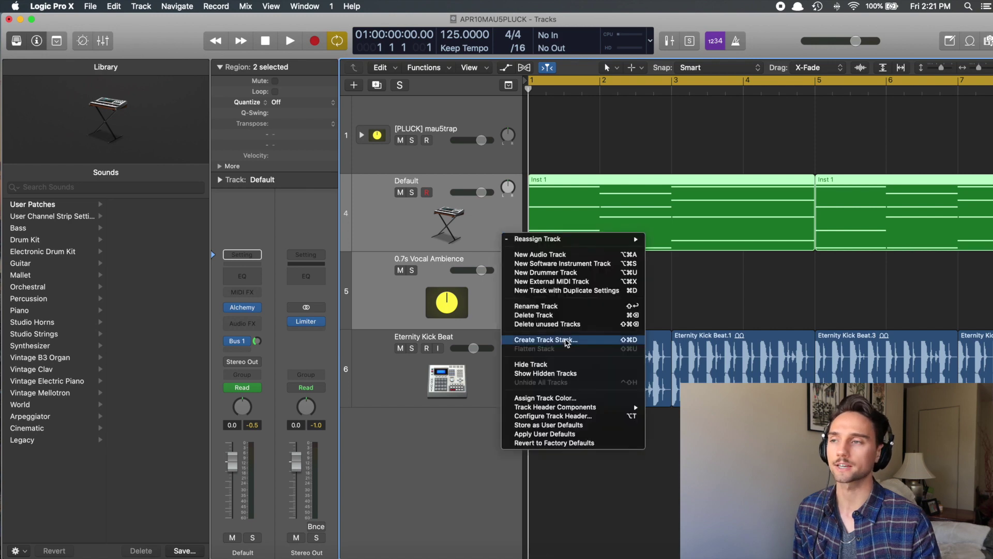
pyautogui.click(567, 341)
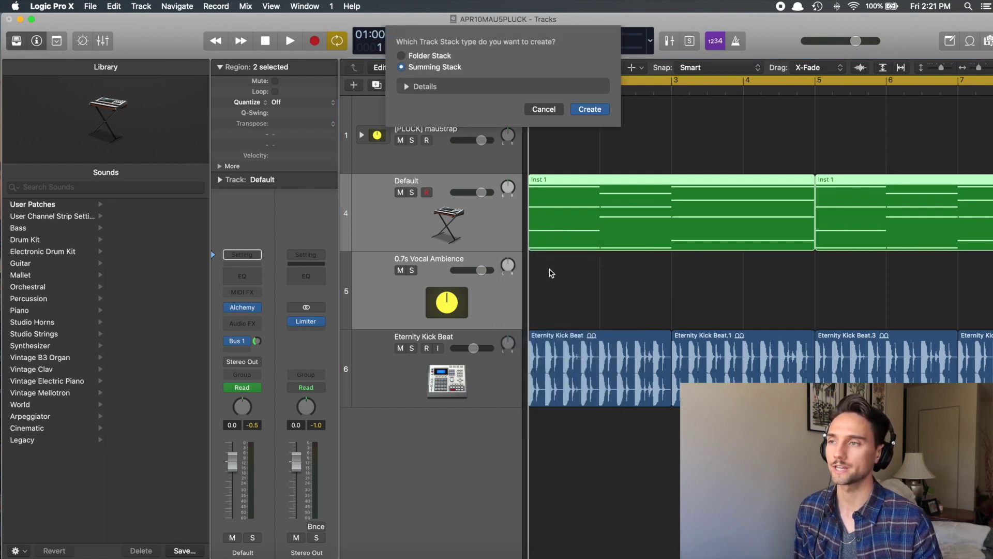
pyautogui.press('Escape')
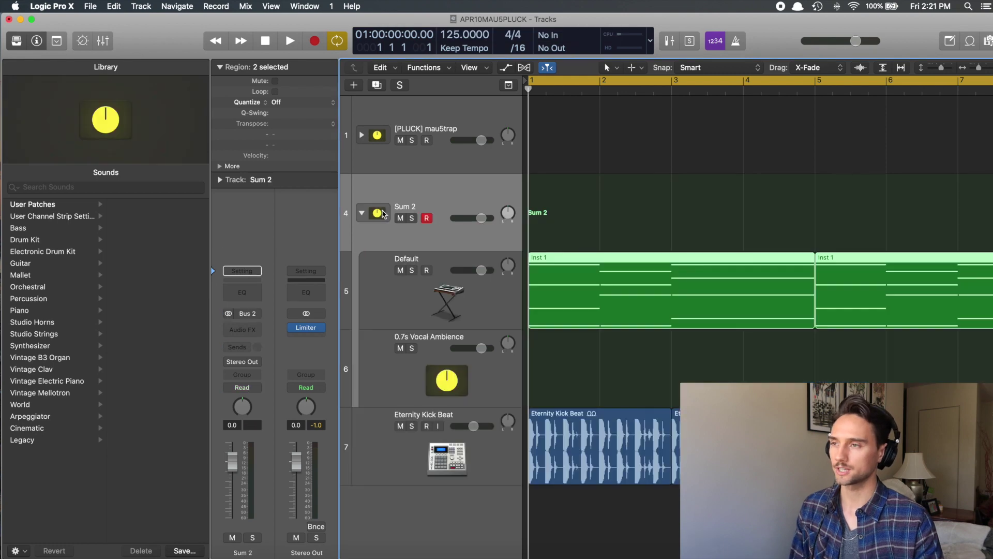
# - Solo the Sum 2 stack, look over the tracks inside it, and leave it collapsed
pyautogui.click(362, 214)
pyautogui.press('s')
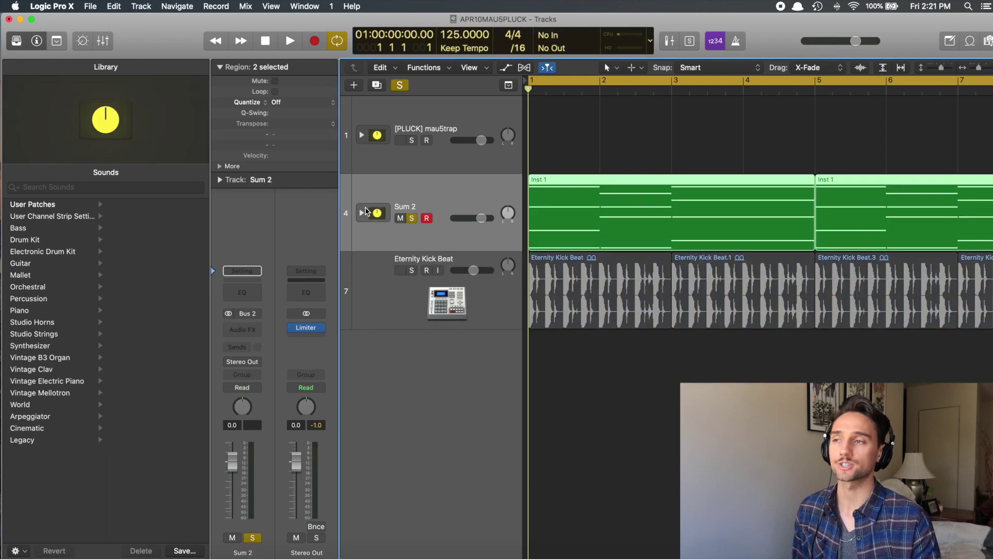
pyautogui.click(362, 213)
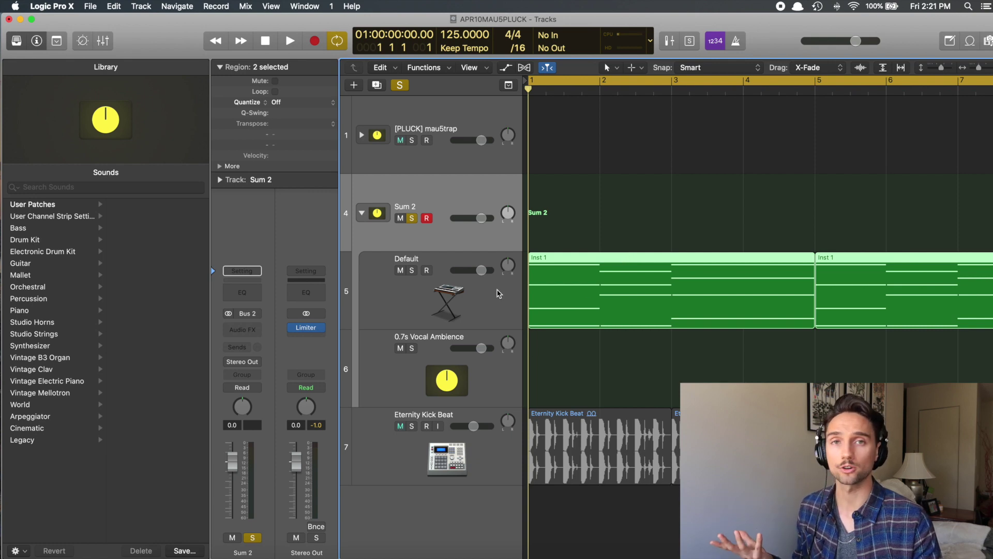
pyautogui.click(362, 213)
# - Save the Sum 2 stack as a user patch named "[PLUCK] mau5" in the Instrument patches folder
pyautogui.doubleClick(412, 205)
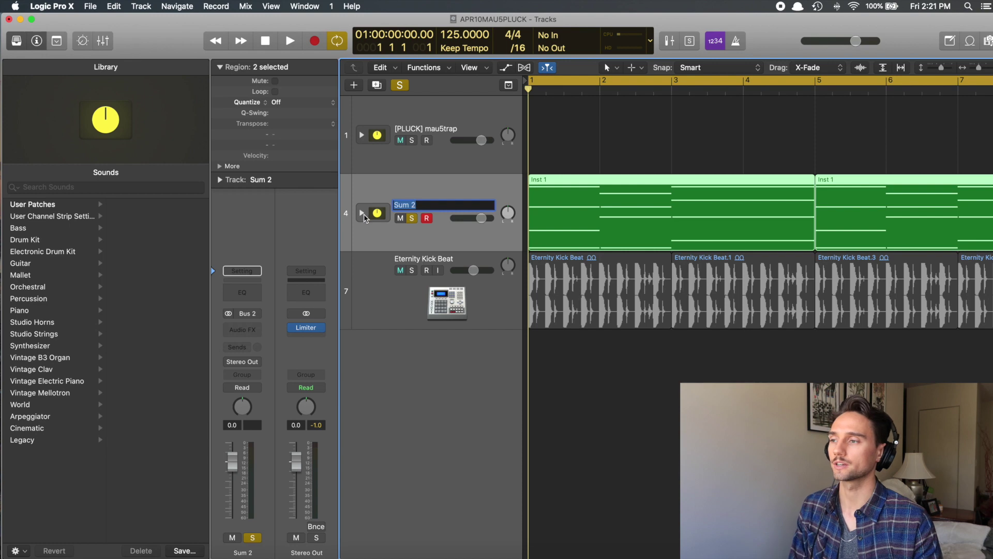
pyautogui.press('Return')
pyautogui.click(190, 549)
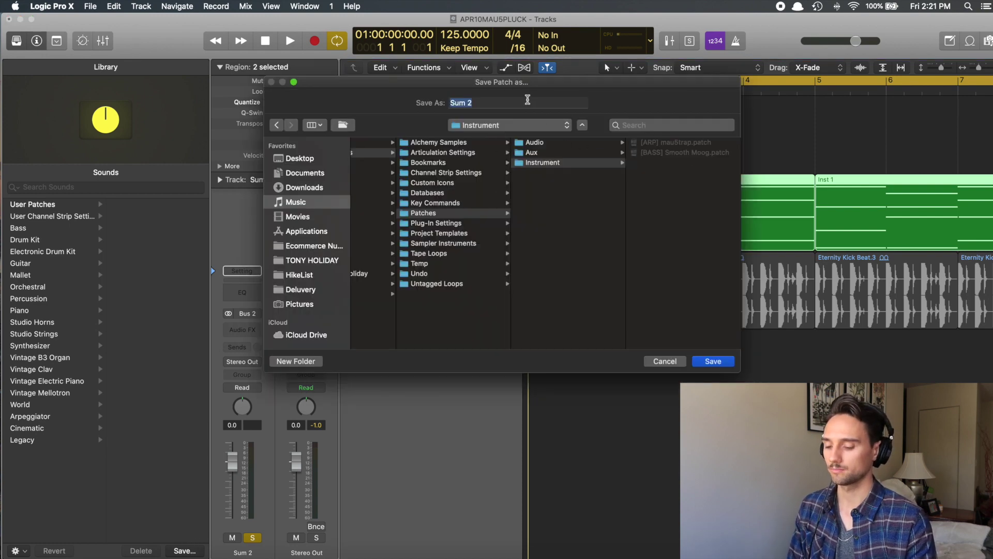
pyautogui.press('BackSpace')
pyautogui.write('[PLUC')
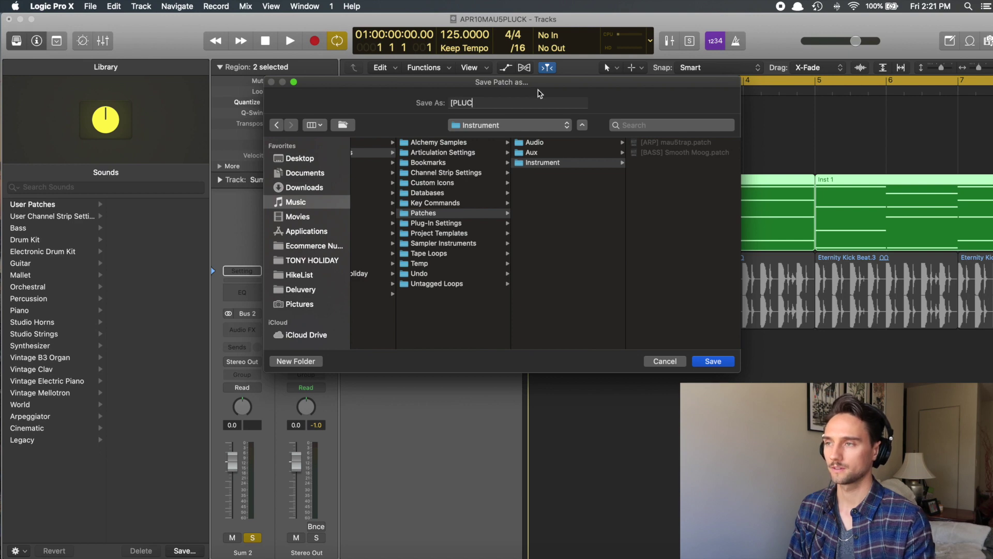
pyautogui.write('K] M')
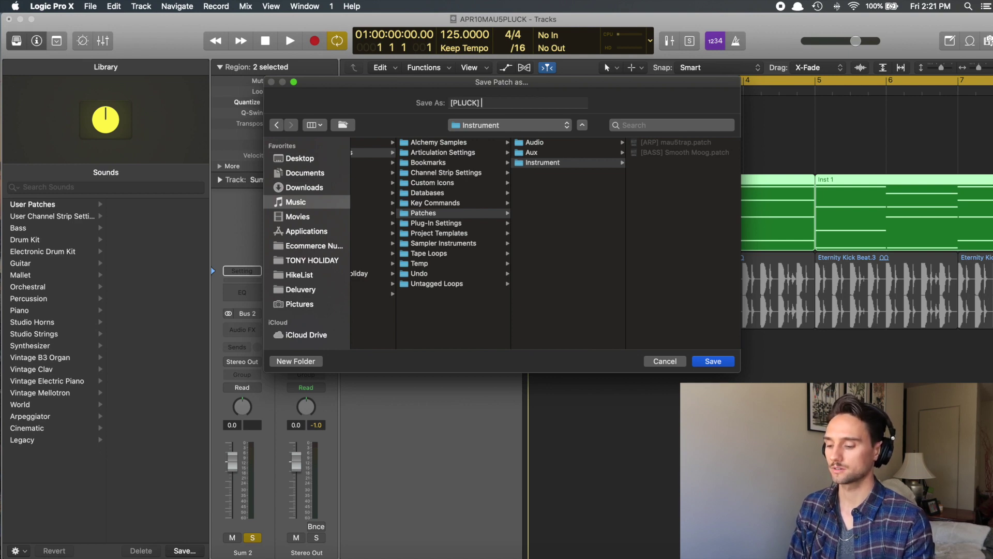
pyautogui.press('BackSpace')
pyautogui.write('mau5')
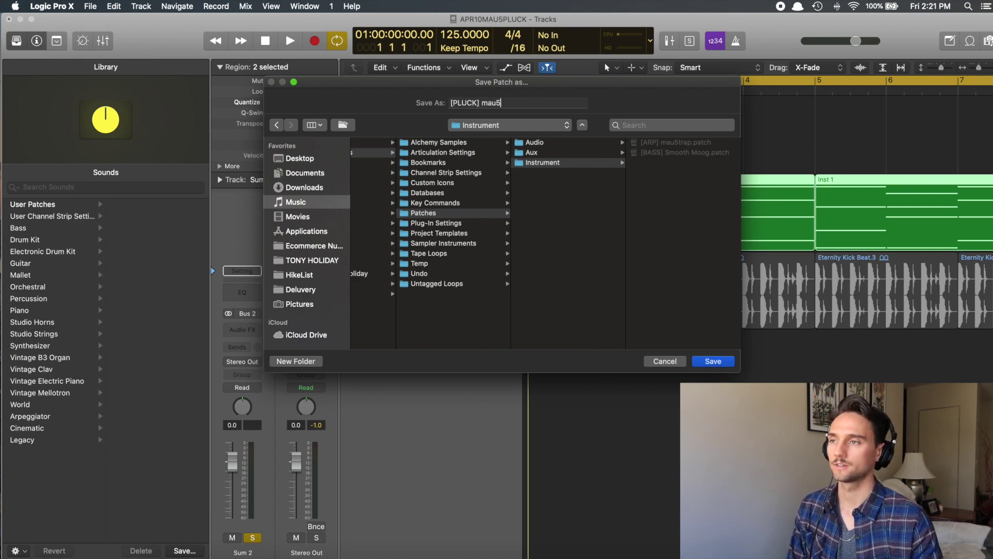
pyautogui.press('Return')
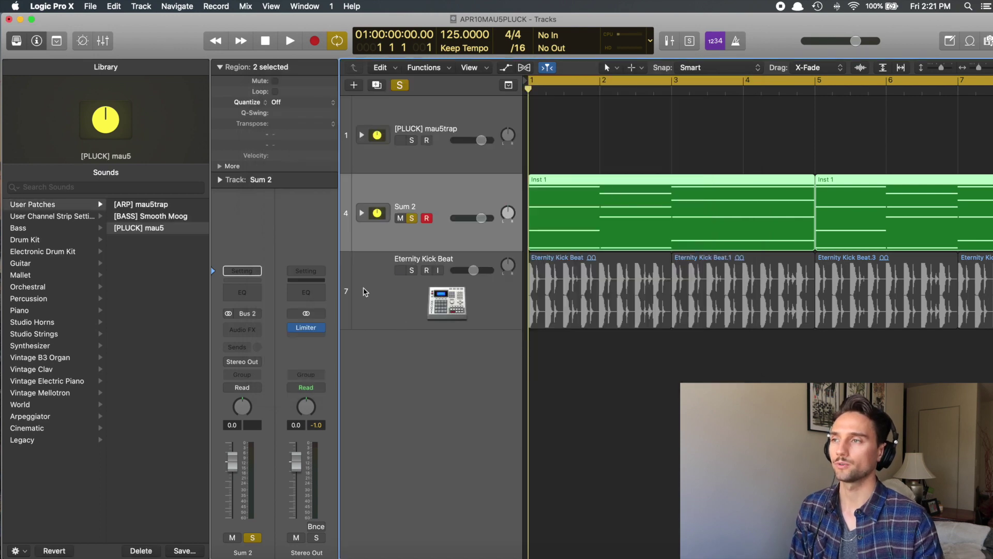
# - Turn off the stack's solo and add one software instrument track, placed below the Eternity Kick Beat track
pyautogui.click(365, 291)
pyautogui.click(354, 85)
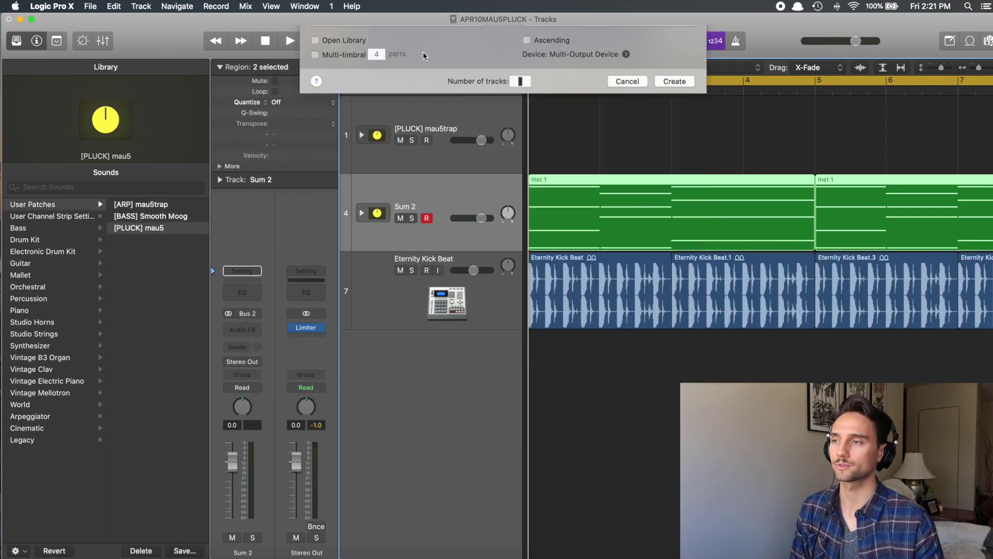
pyautogui.press('Return')
pyautogui.moveTo(445, 288); pyautogui.dragTo(439, 384)
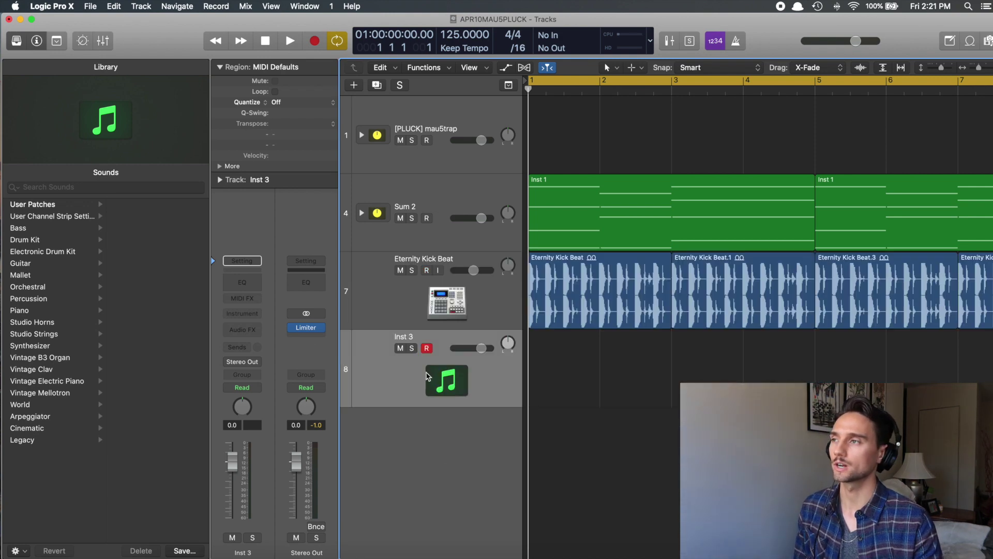
# - Load the [PLUCK] mau5 user patch from the Library onto the new instrument track
pyautogui.click(17, 41)
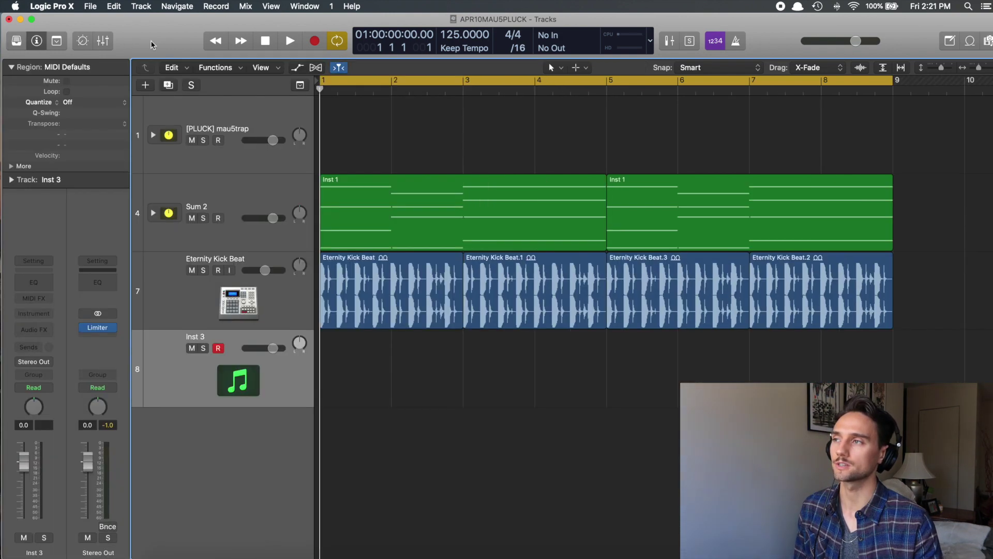
pyautogui.click(16, 41)
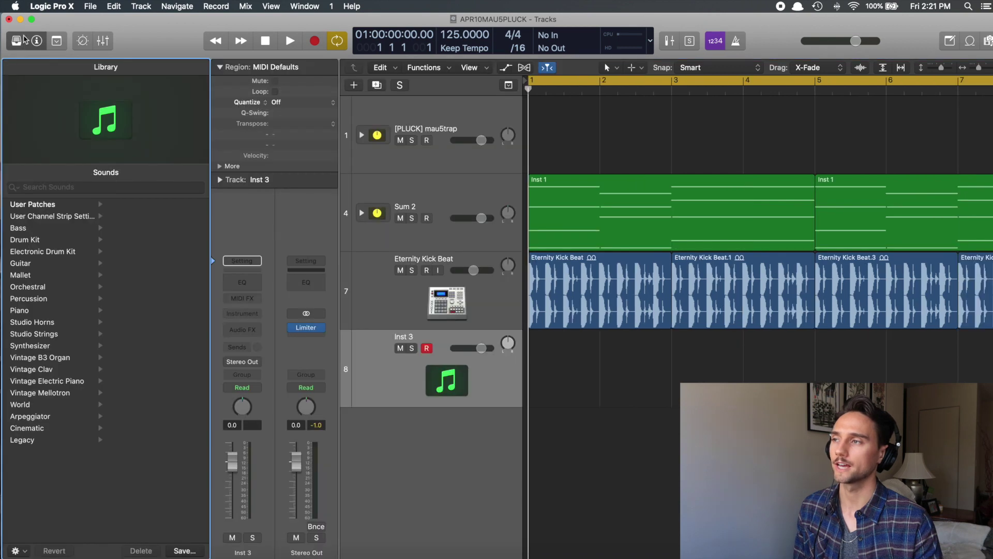
pyautogui.click(37, 207)
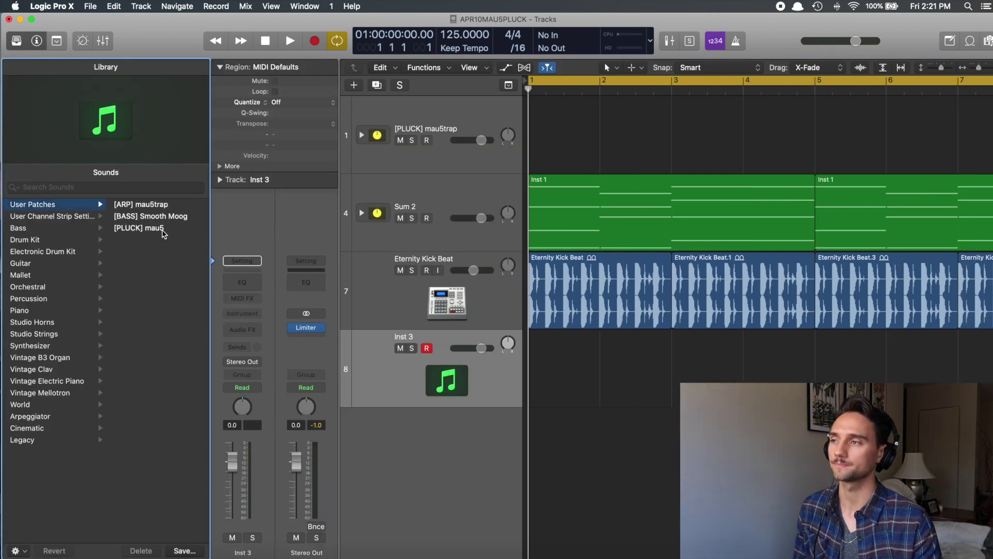
pyautogui.click(164, 232)
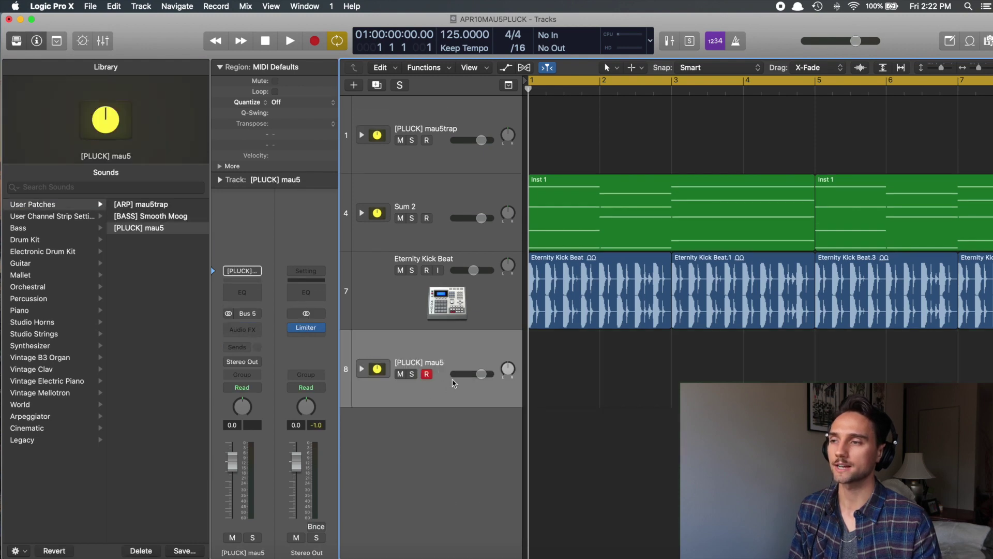
# - Expand the loaded [PLUCK] mau5 stack and inspect its Default track's send and the bus routing in the mixer
pyautogui.click(362, 369)
pyautogui.click(437, 435)
pyautogui.scroll(-1, 496, 409)
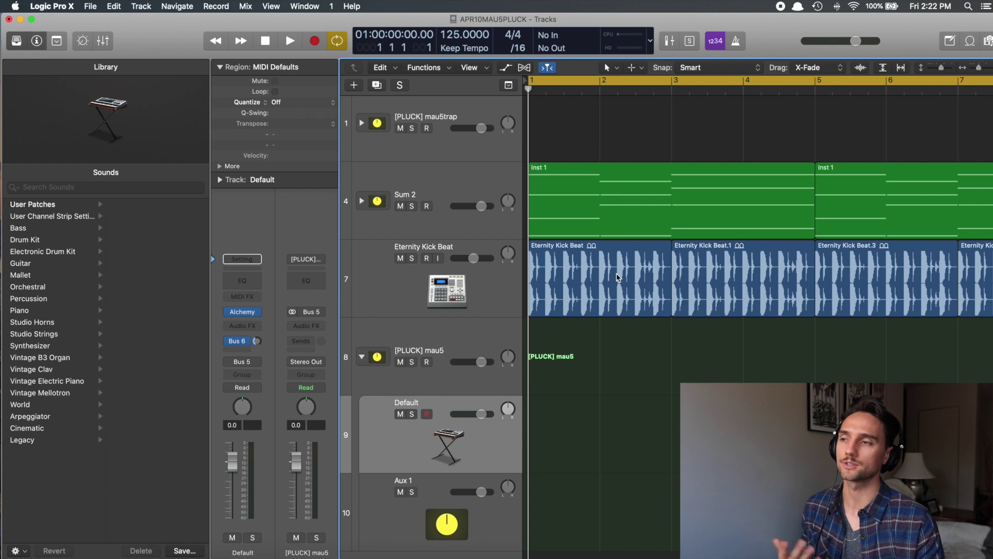
pyautogui.moveTo(240, 343)
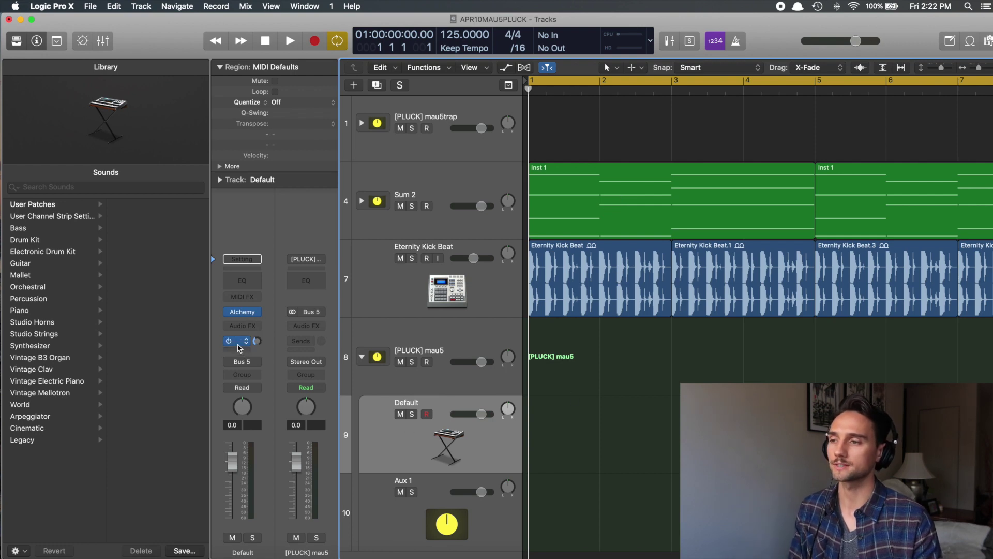
pyautogui.press('x')
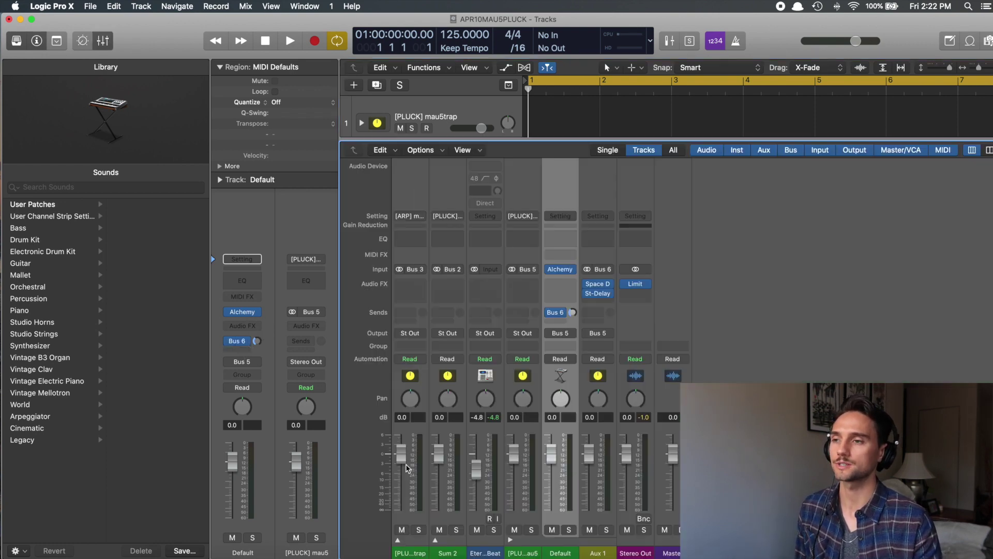